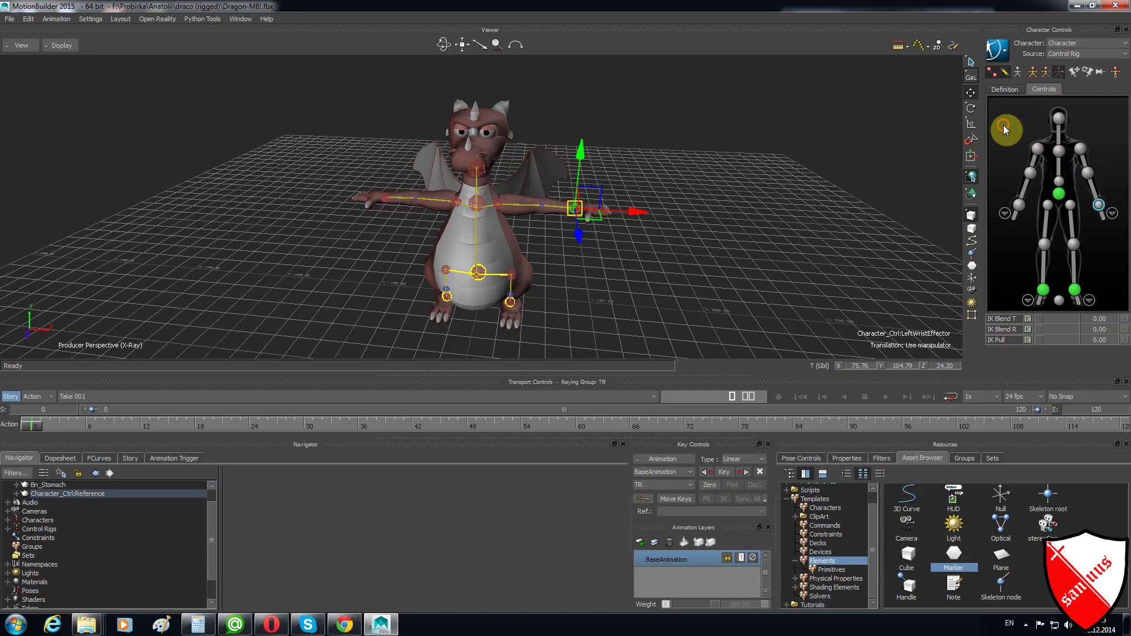
Deselect the wrist effector and orbit to a three-quarter side view of the dragon
{"action": "left_click", "coordinate": [1003, 124]}
{"action": "left_click_drag", "start_coordinate": [450, 45], "coordinate": [444, 44]}
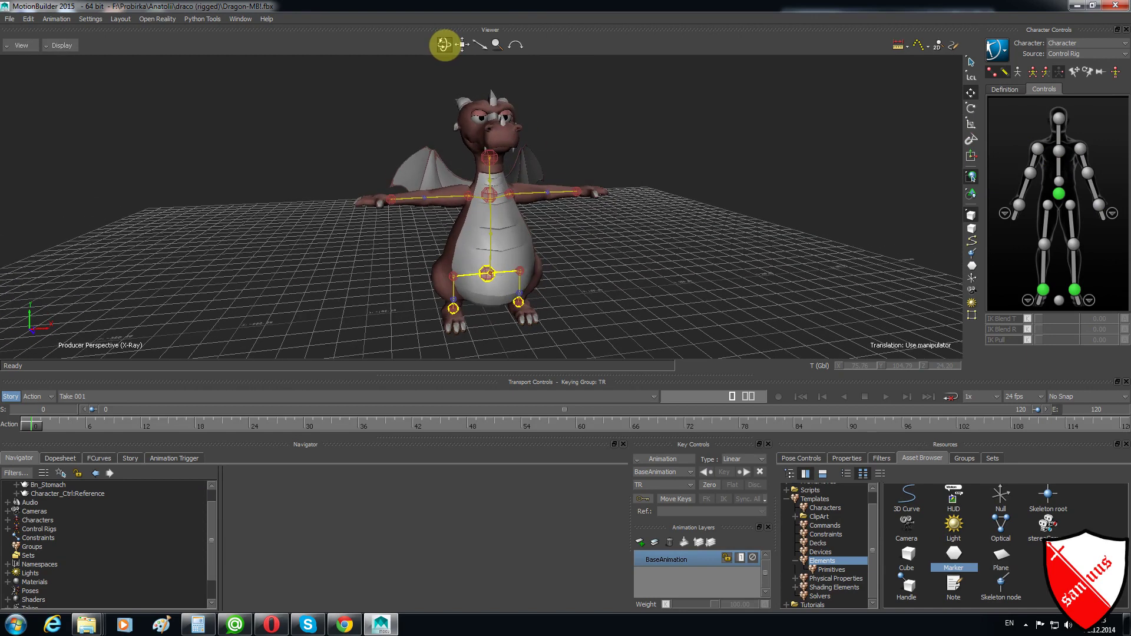
{"action": "left_click_drag", "start_coordinate": [444, 44], "coordinate": [445, 44]}
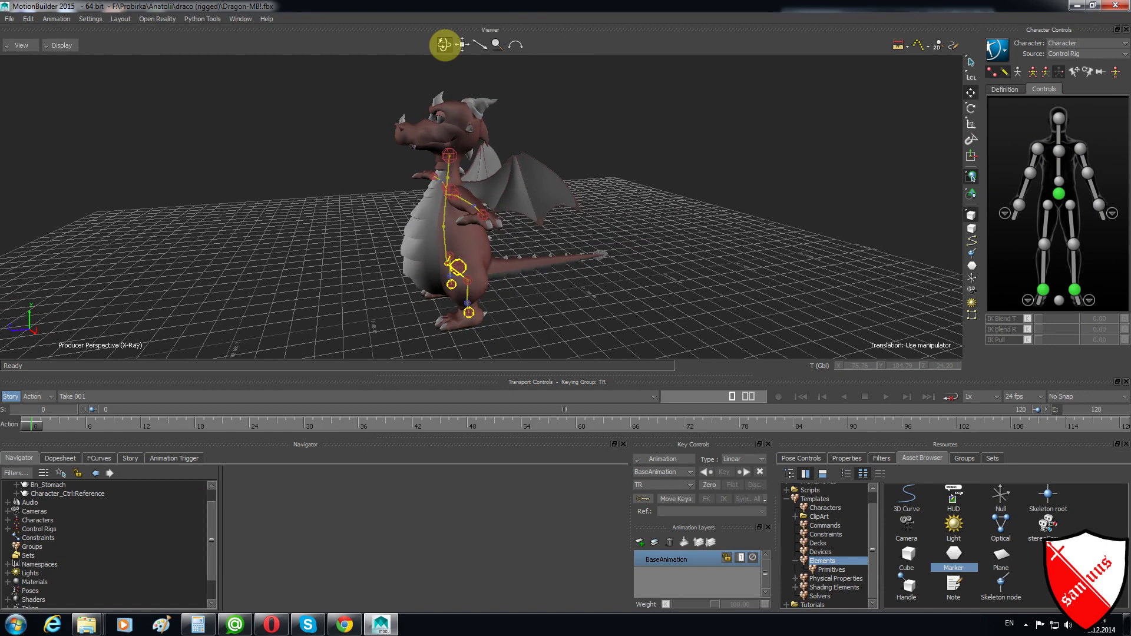
{"action": "left_click_drag", "start_coordinate": [445, 44], "coordinate": [444, 44]}
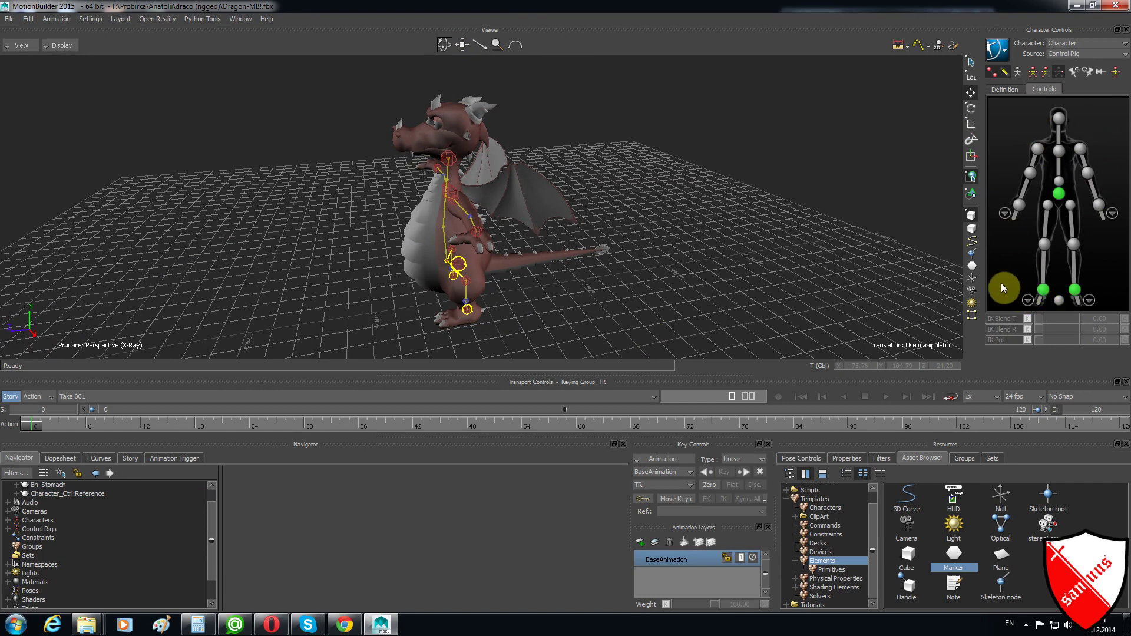
Frame the dragon from the front, then move and rotate the left wrist effector to bend the arm
{"action": "left_click_drag", "start_coordinate": [444, 45], "coordinate": [437, 40]}
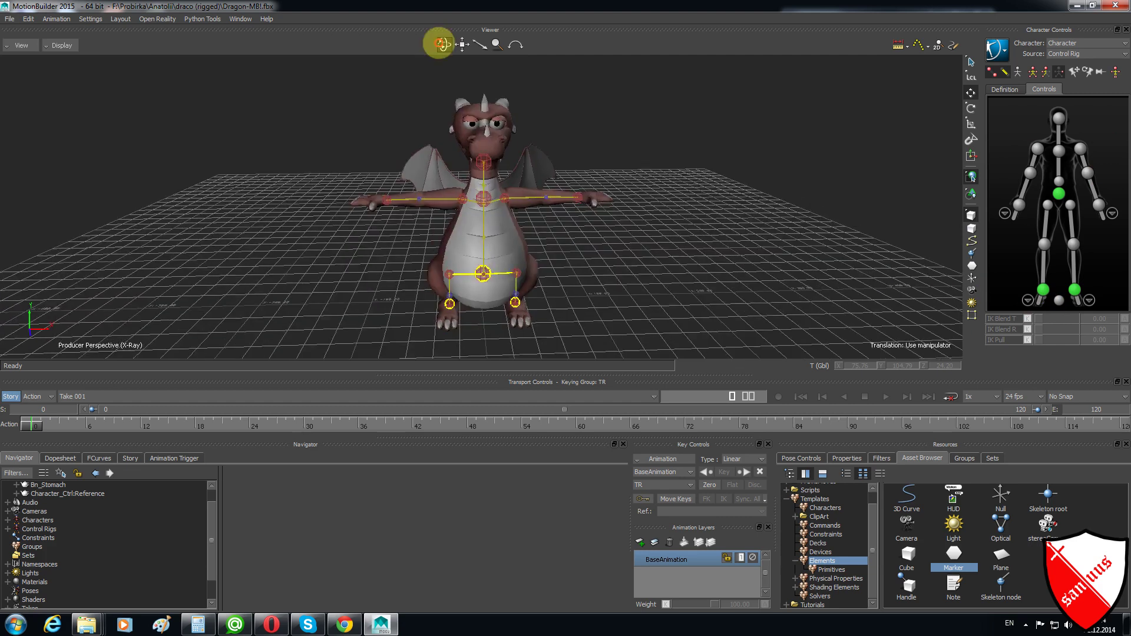
{"action": "key", "text": "a"}
{"action": "left_click", "coordinate": [1101, 204]}
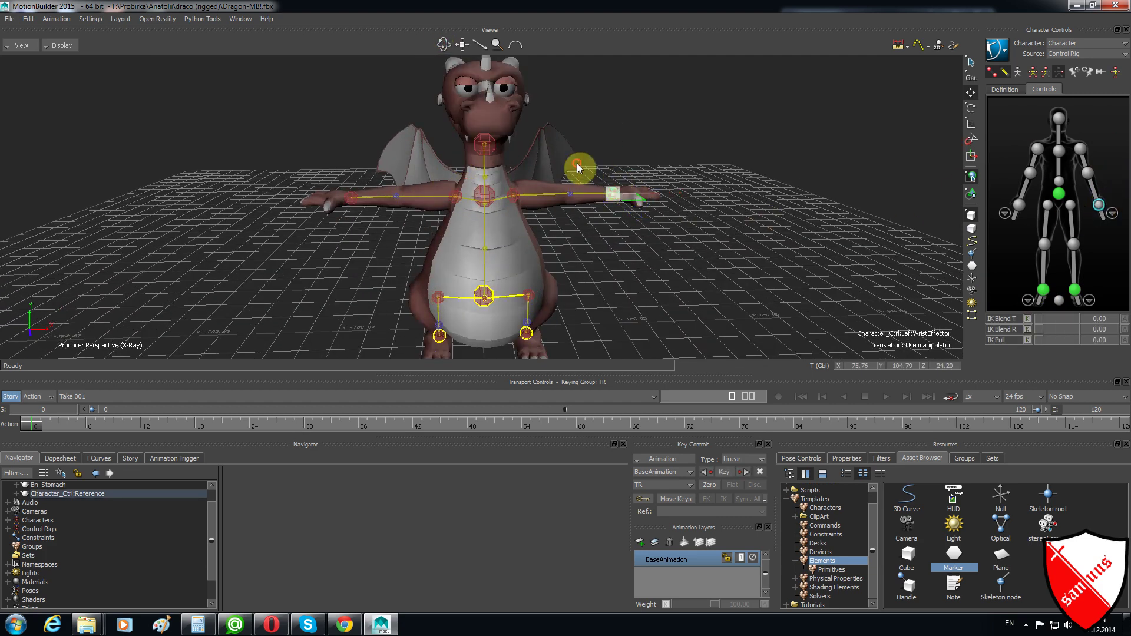
{"action": "left_click", "coordinate": [1048, 72]}
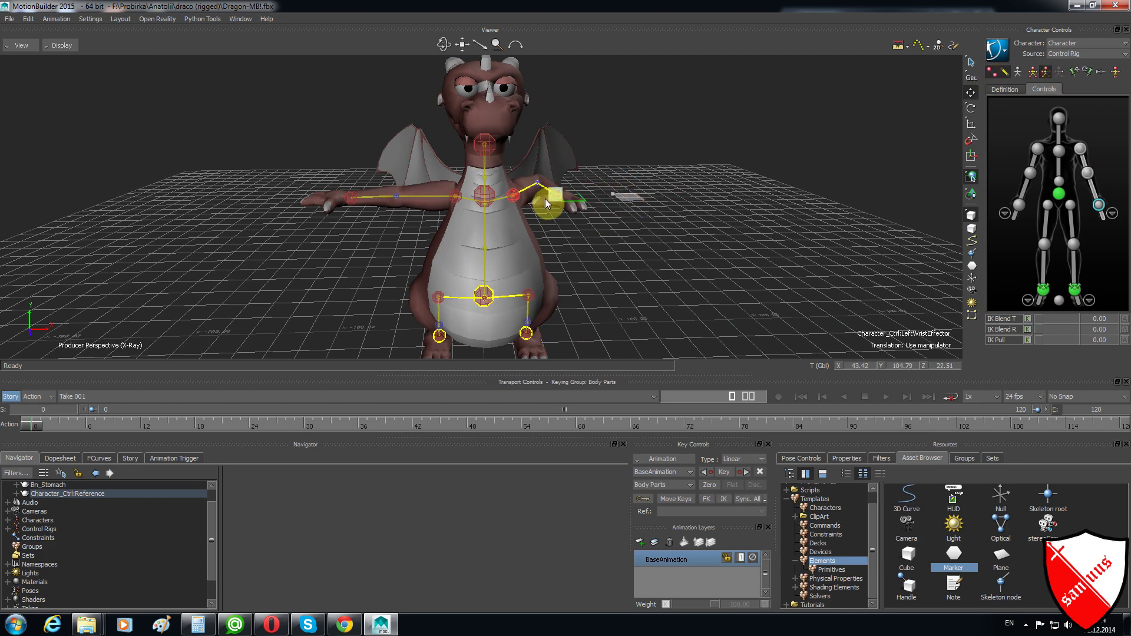
{"action": "left_click_drag", "start_coordinate": [613, 193], "coordinate": [560, 166]}
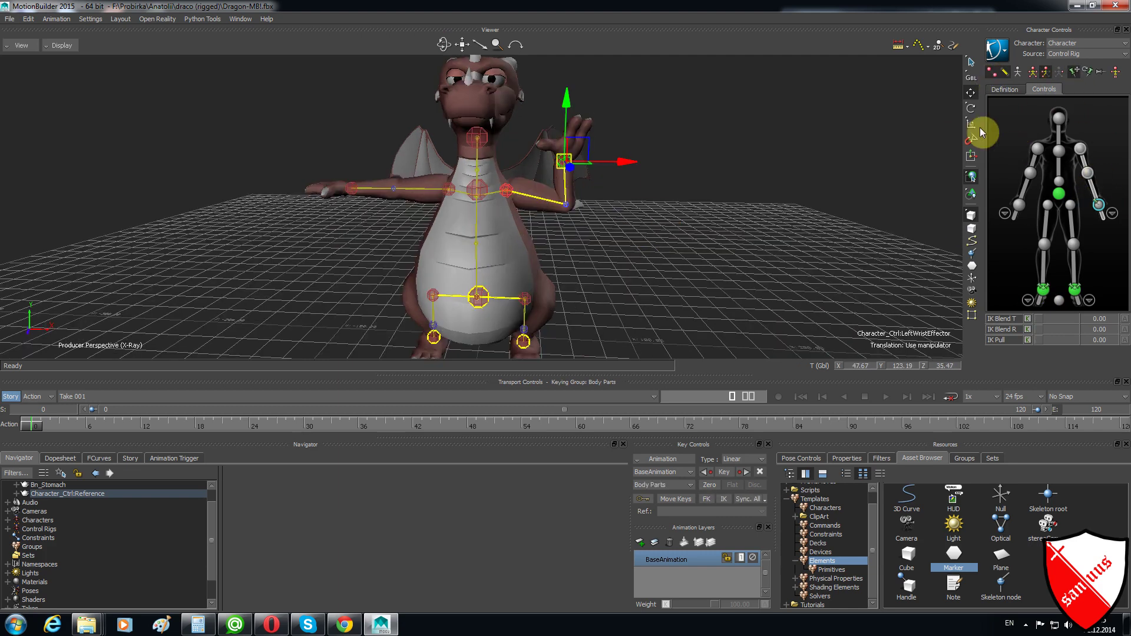
{"action": "left_click", "coordinate": [972, 108]}
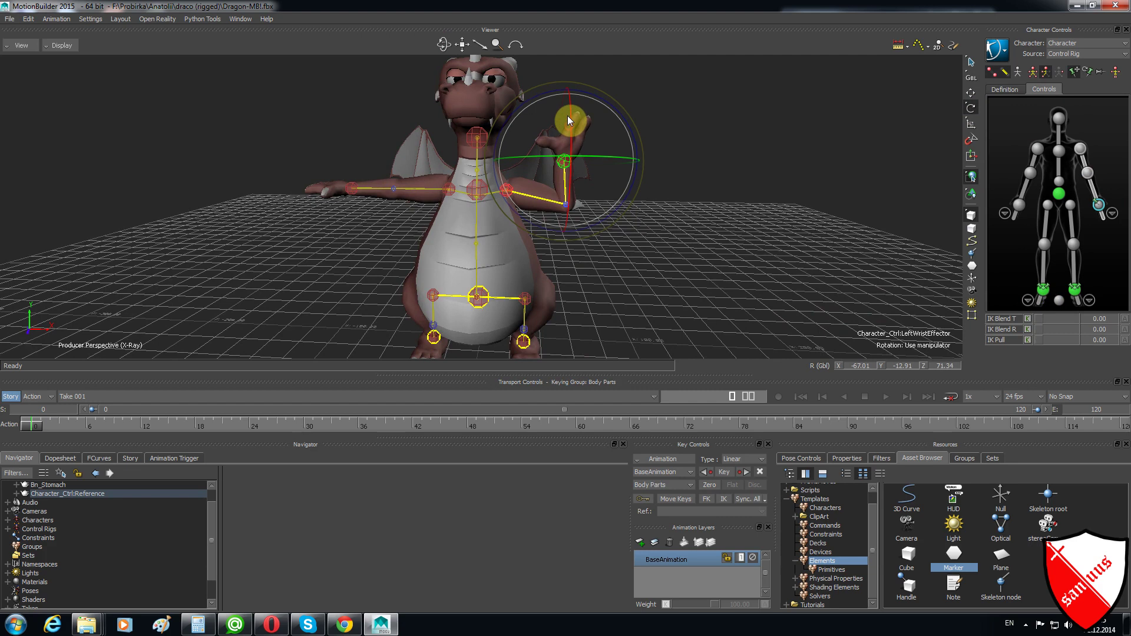
{"action": "left_click_drag", "start_coordinate": [569, 131], "coordinate": [570, 106]}
{"action": "left_click", "coordinate": [968, 91]}
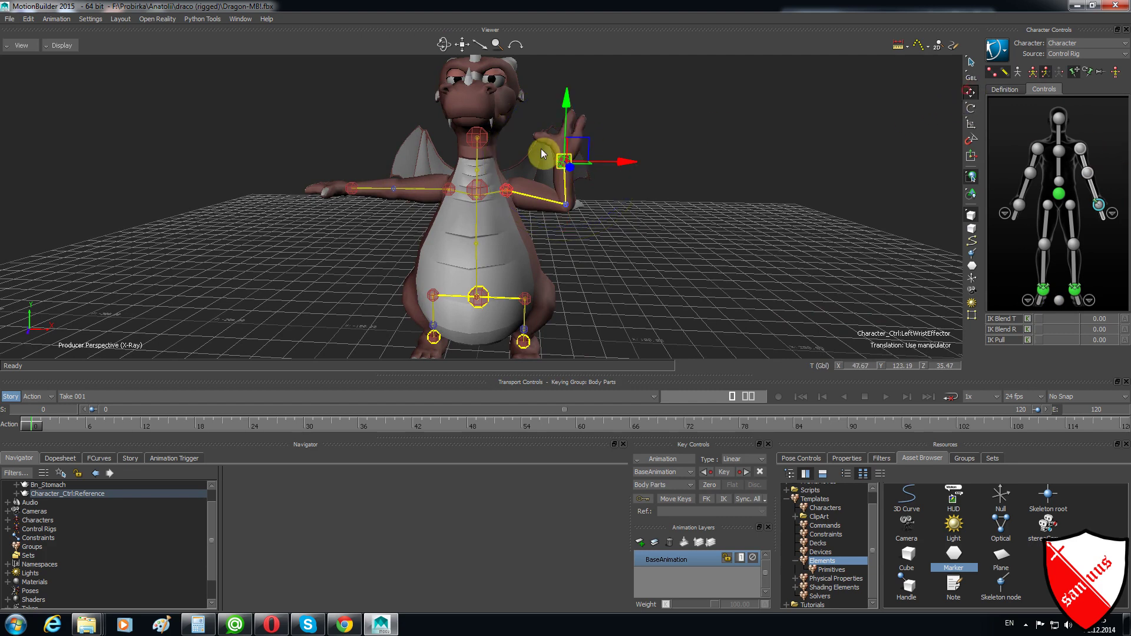
{"action": "left_click_drag", "start_coordinate": [588, 147], "coordinate": [609, 151]}
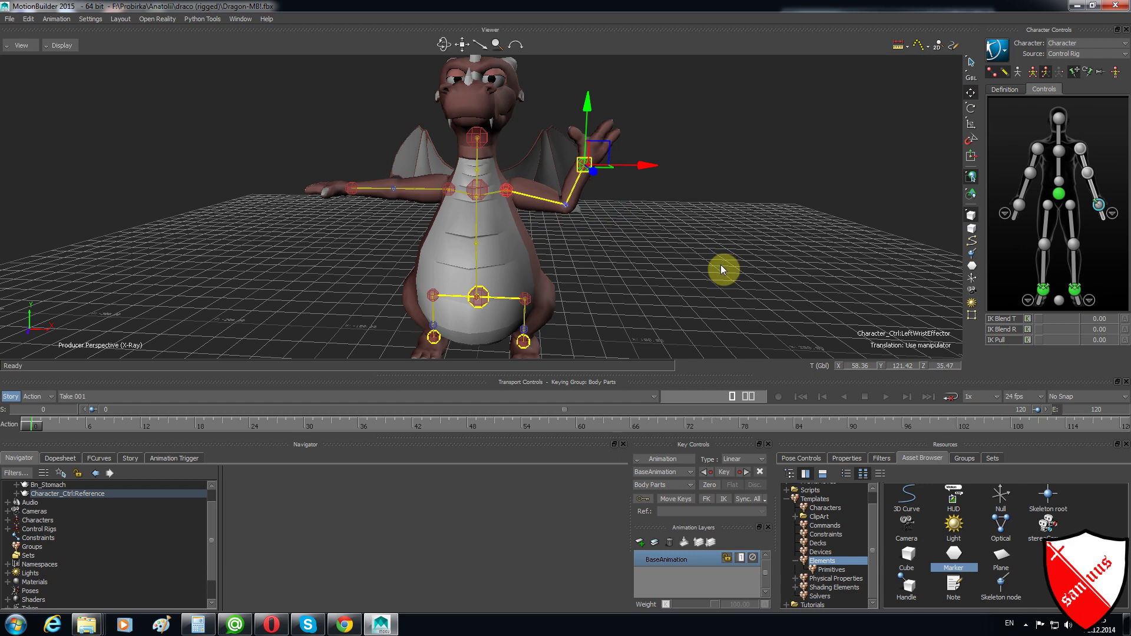
Select the full body, reset the dragon to its T-stance, clear the selection and zoom in
{"action": "double_click", "coordinate": [1100, 130]}
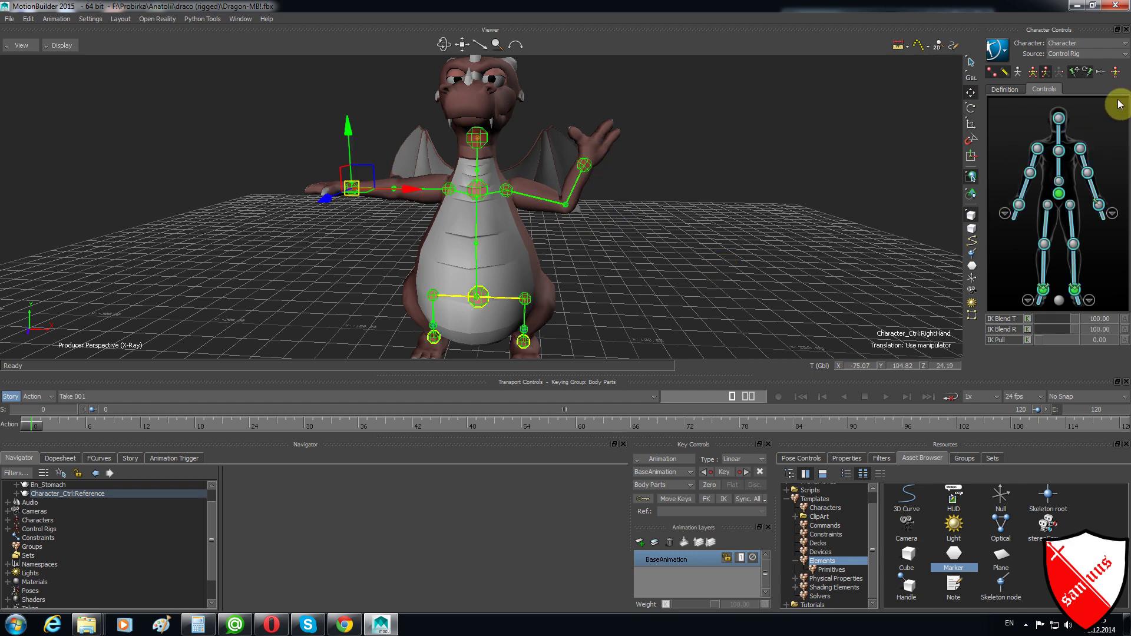
{"action": "left_click", "coordinate": [1115, 72]}
{"action": "left_click", "coordinate": [1036, 148]}
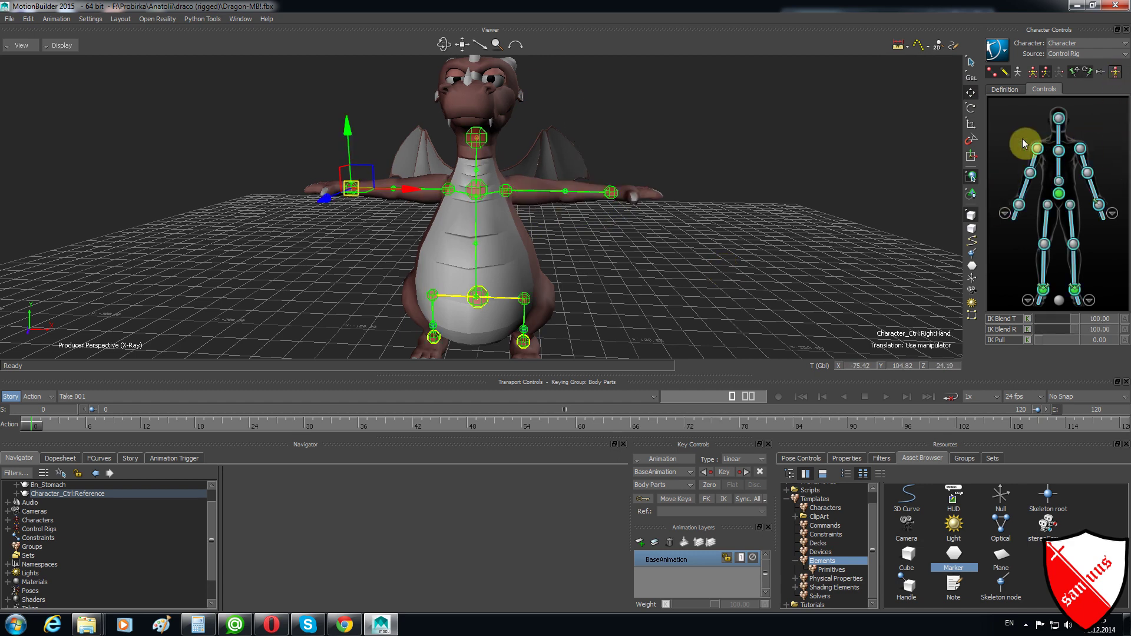
{"action": "left_click", "coordinate": [1002, 126]}
{"action": "mouse_move", "coordinate": [913, 194]}
{"action": "left_mouse_down", "text": "ctrl"}
{"action": "mouse_move", "coordinate": [869, 203]}
{"action": "mouse_move", "coordinate": [895, 185]}
{"action": "left_mouse_up", "text": "ctrl"}
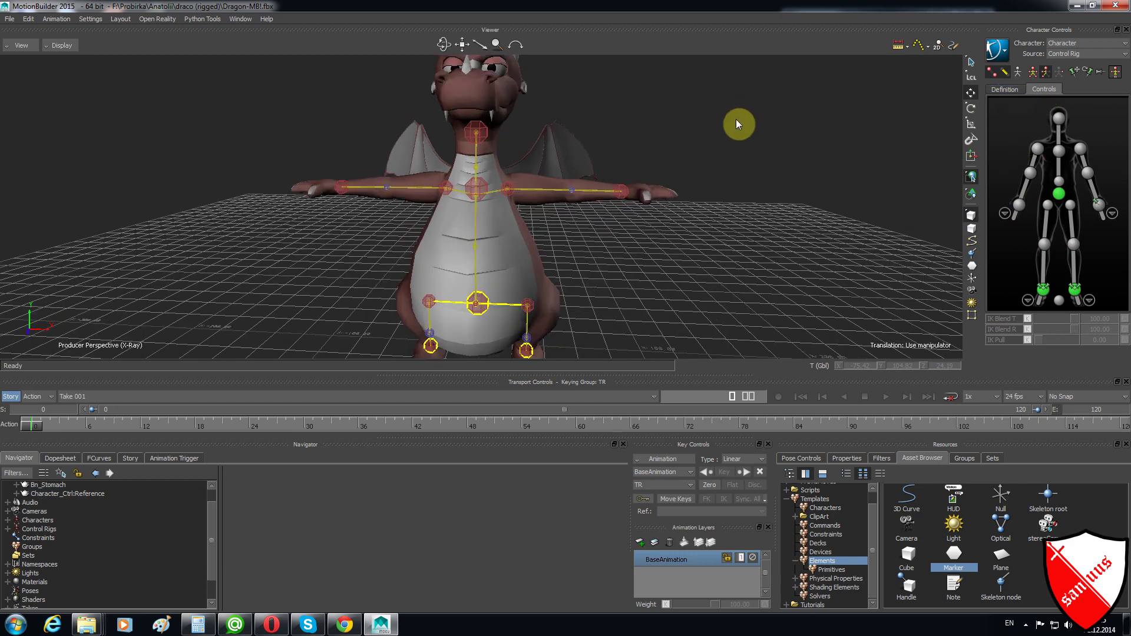
Set the character definition Source to None
{"action": "left_click", "coordinate": [1009, 90]}
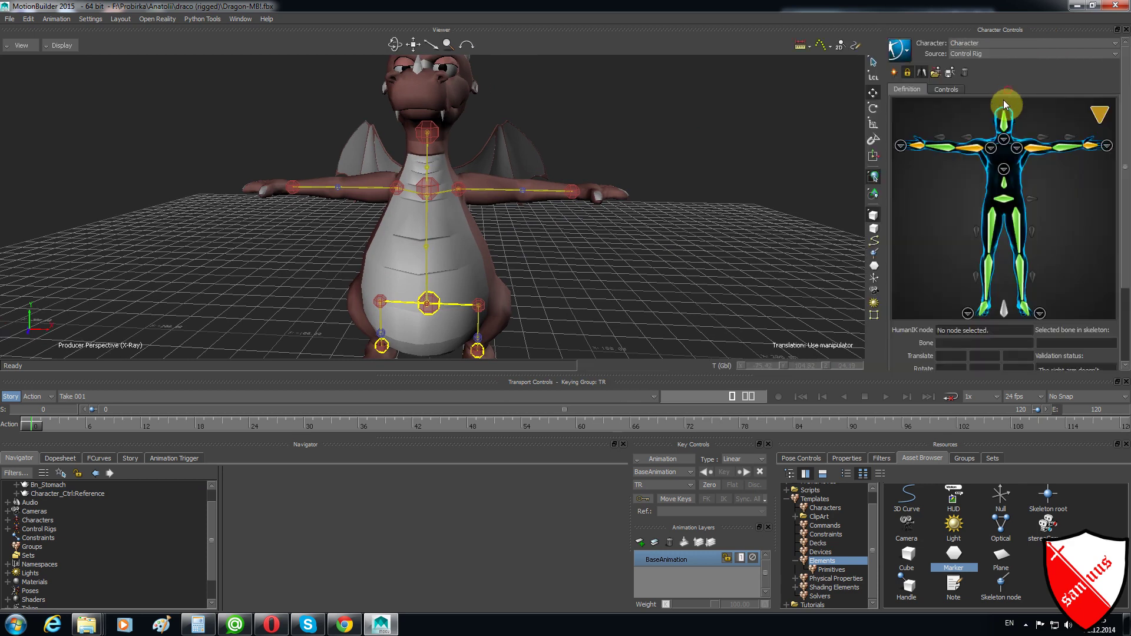
{"action": "left_click", "coordinate": [909, 74]}
{"action": "left_click", "coordinate": [51, 46]}
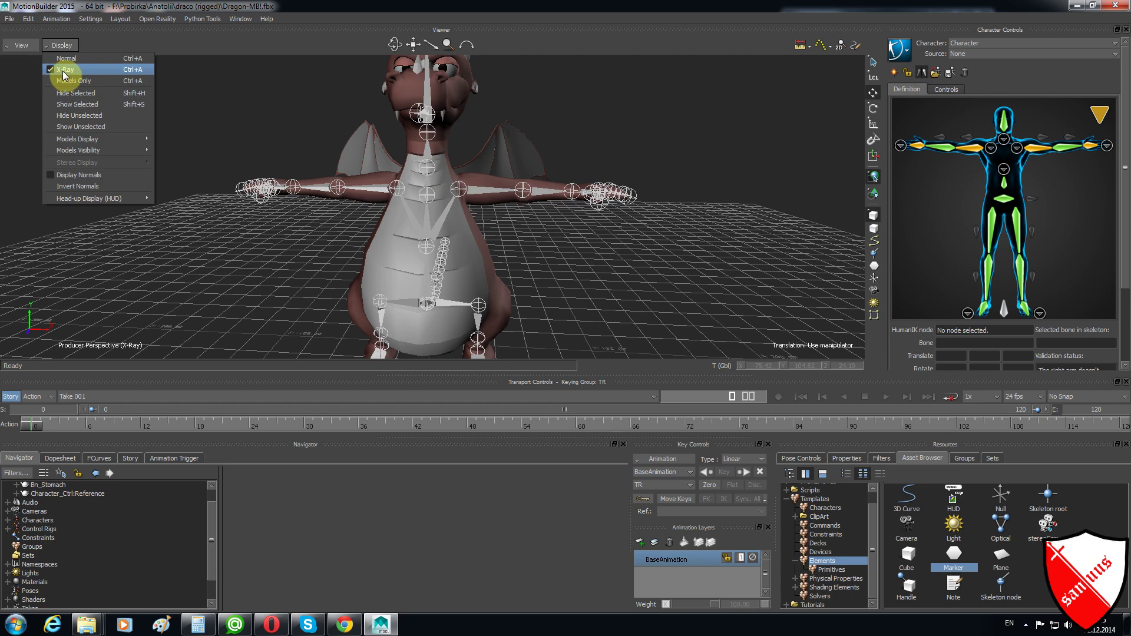
{"action": "left_click", "coordinate": [62, 70]}
{"action": "scroll", "coordinate": [188, 151], "scroll_direction": "down", "scroll_amount": 5}
{"action": "scroll", "coordinate": [188, 151], "scroll_direction": "up", "scroll_amount": 4}
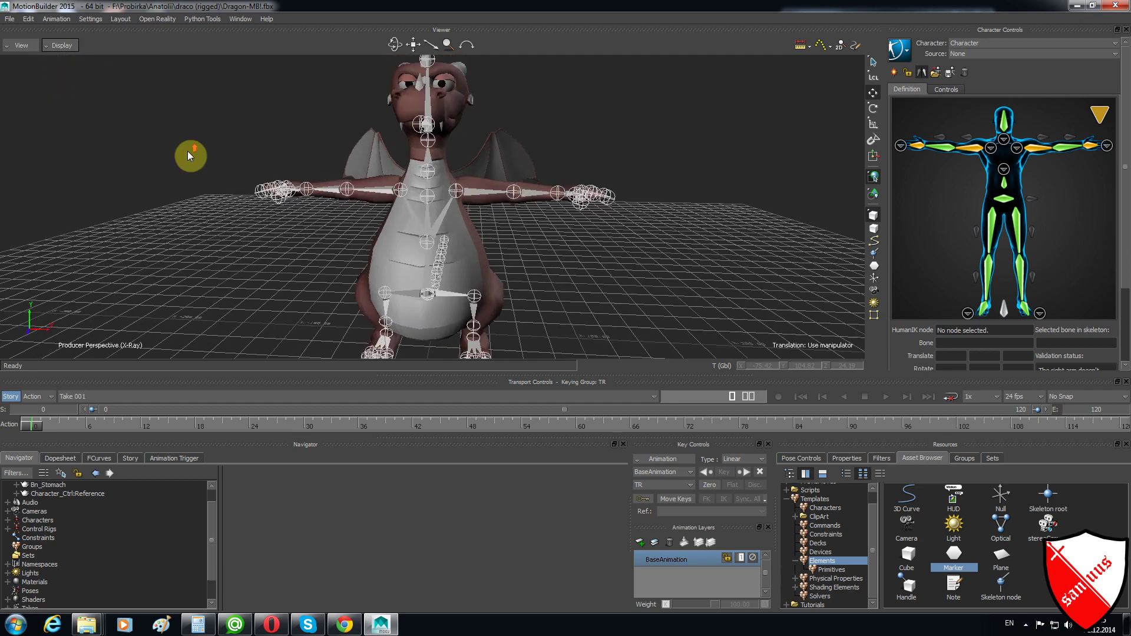
Turn on X-Ray display and orbit to a side view of the tail
{"action": "left_click", "coordinate": [66, 45]}
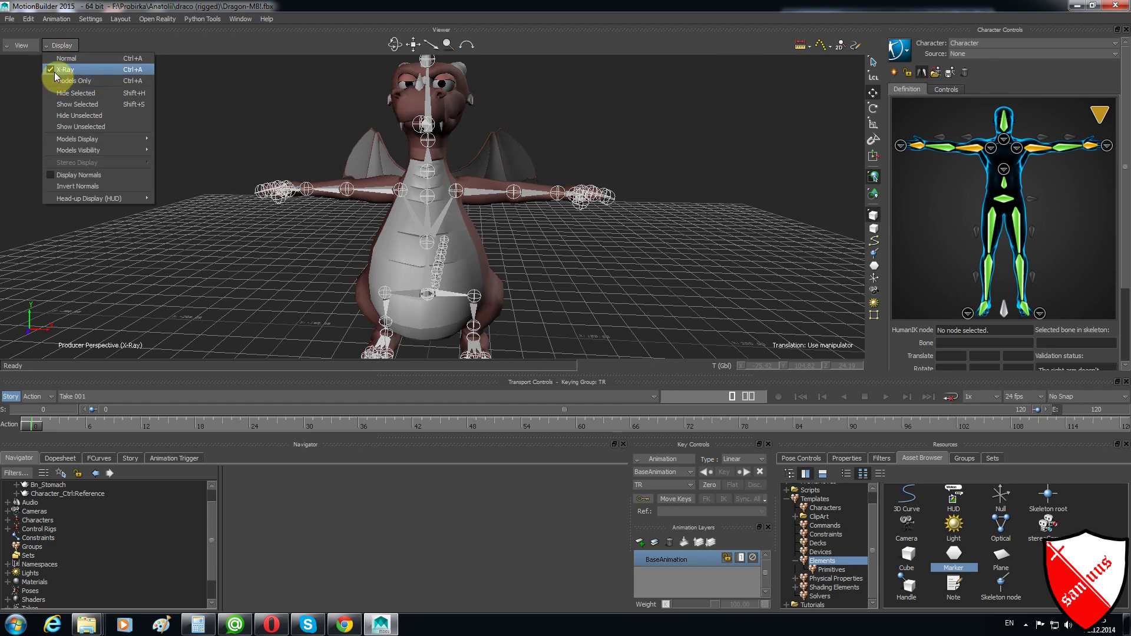
{"action": "left_click", "coordinate": [226, 114]}
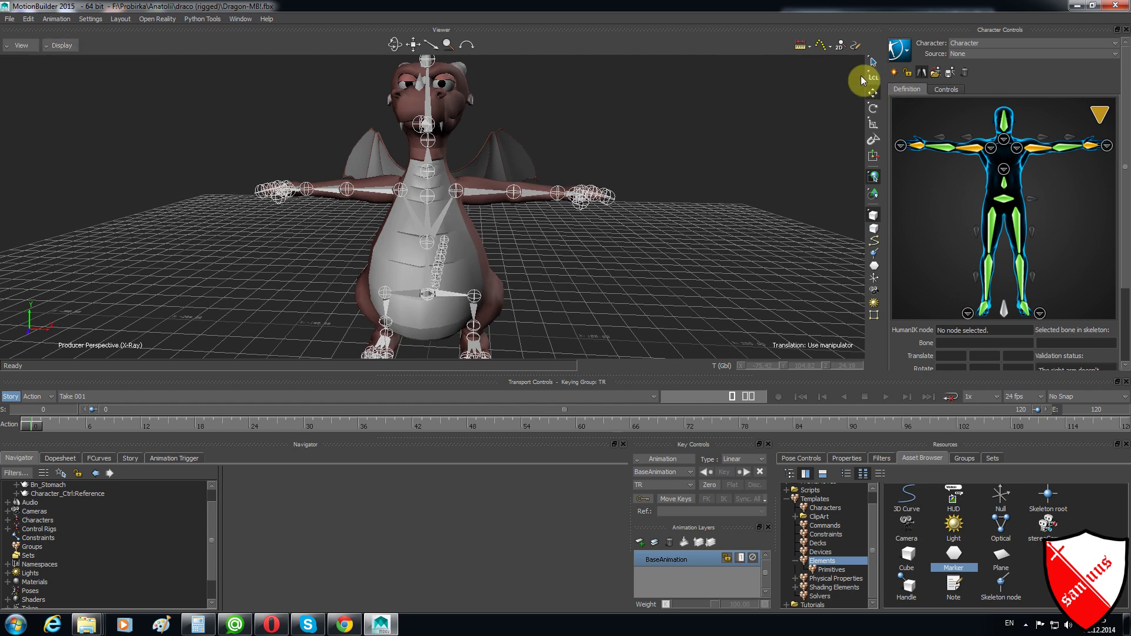
{"action": "left_click", "coordinate": [395, 44]}
{"action": "left_click_drag", "start_coordinate": [389, 236], "coordinate": [426, 307]}
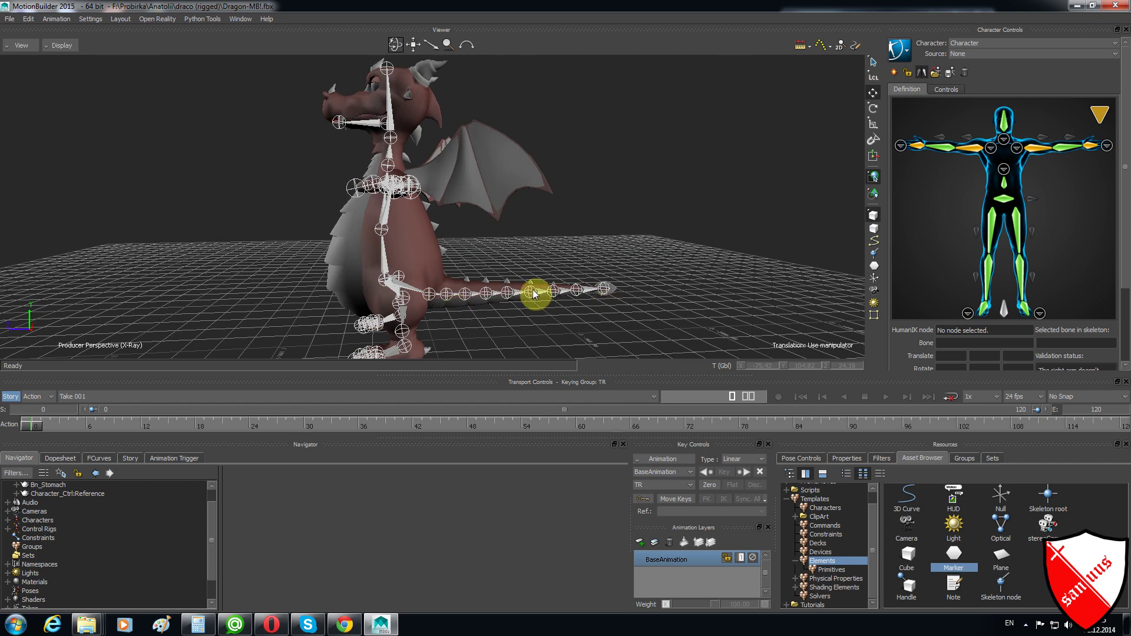
Pan the view to make room beside the tail and drag a Marker into the scene
{"action": "mouse_move", "coordinate": [412, 48]}
{"action": "left_mouse_down"}
{"action": "mouse_move", "coordinate": [404, 43]}
{"action": "mouse_move", "coordinate": [436, 320]}
{"action": "left_mouse_up"}
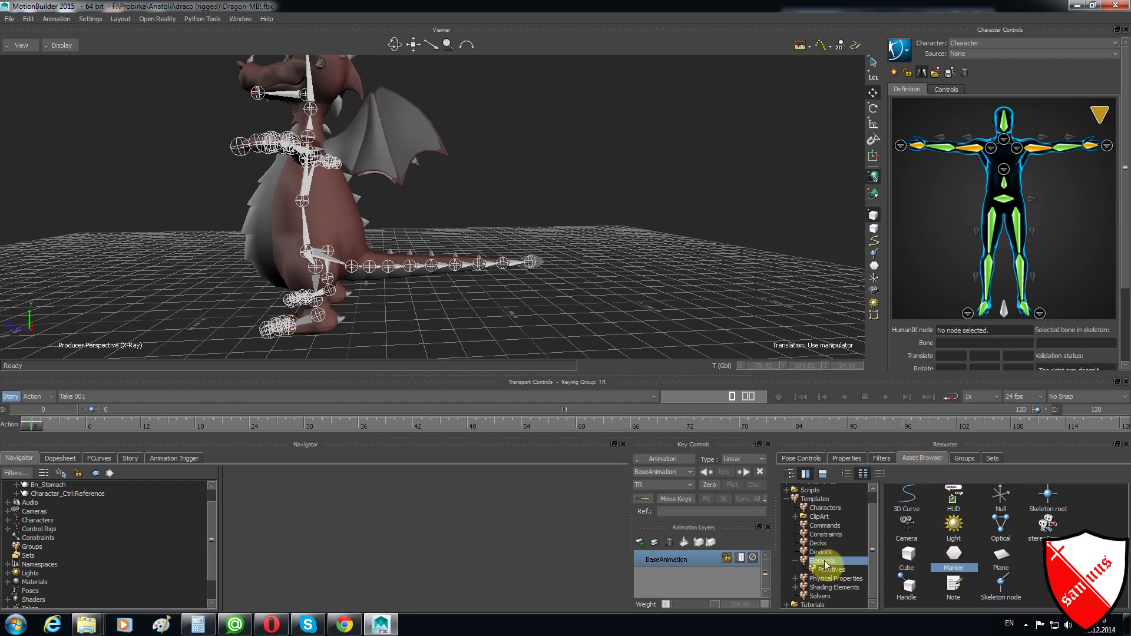
{"action": "left_click_drag", "start_coordinate": [953, 554], "coordinate": [666, 219]}
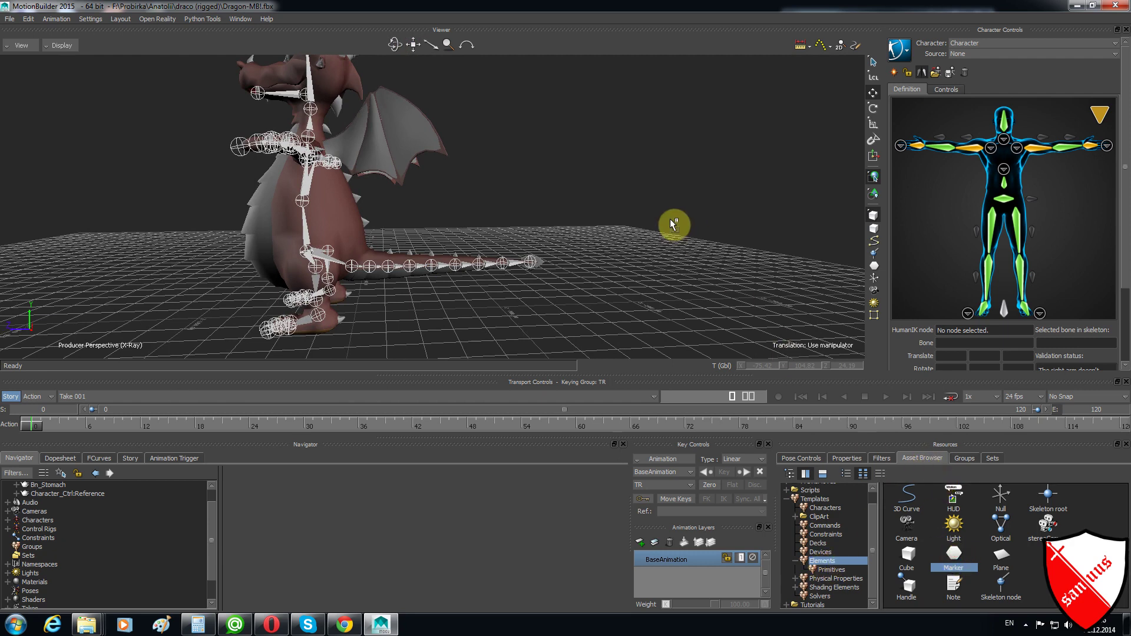
Add a second marker, Marker 1, beside the tail and scale it up to about 9
{"action": "left_click", "coordinate": [872, 125]}
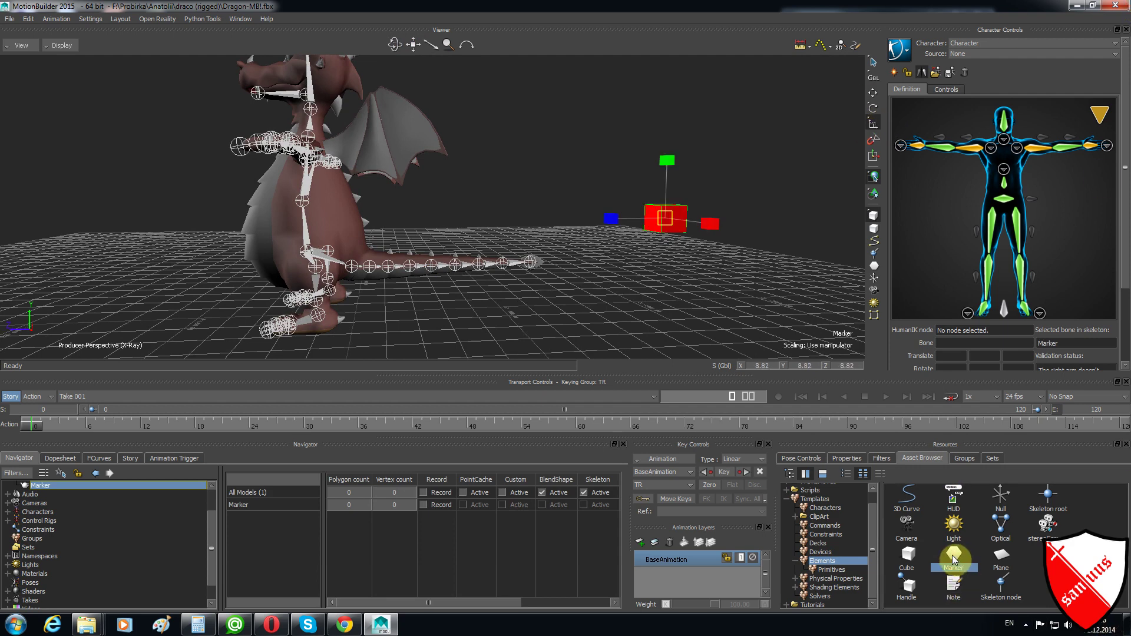
{"action": "left_click_drag", "start_coordinate": [952, 555], "coordinate": [657, 290]}
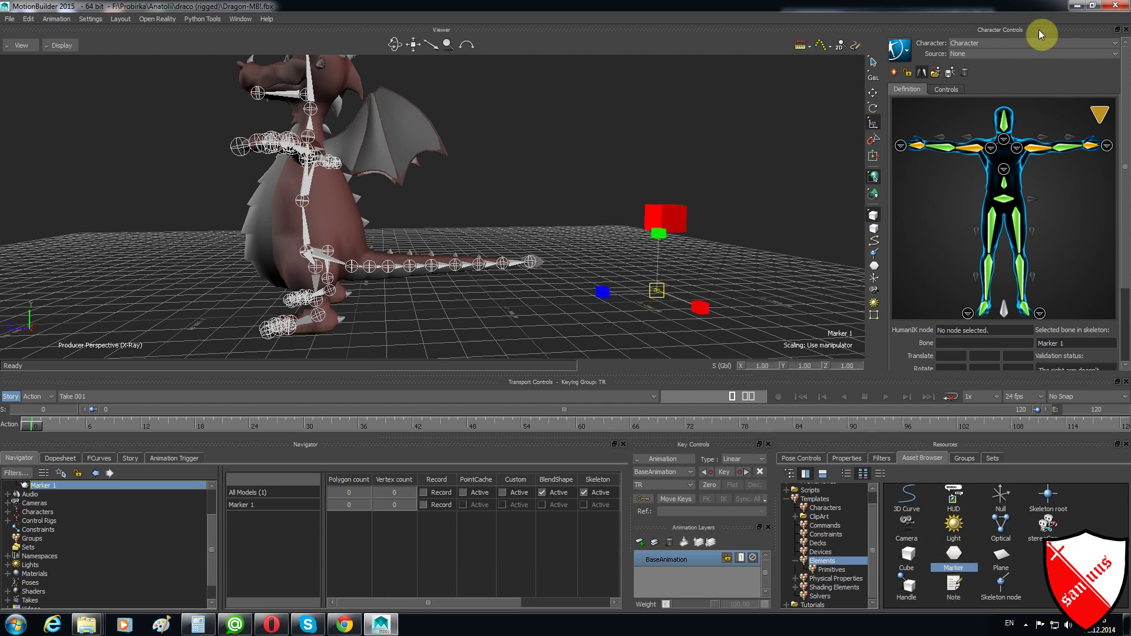
{"action": "left_click", "coordinate": [662, 296]}
{"action": "left_click", "coordinate": [873, 122]}
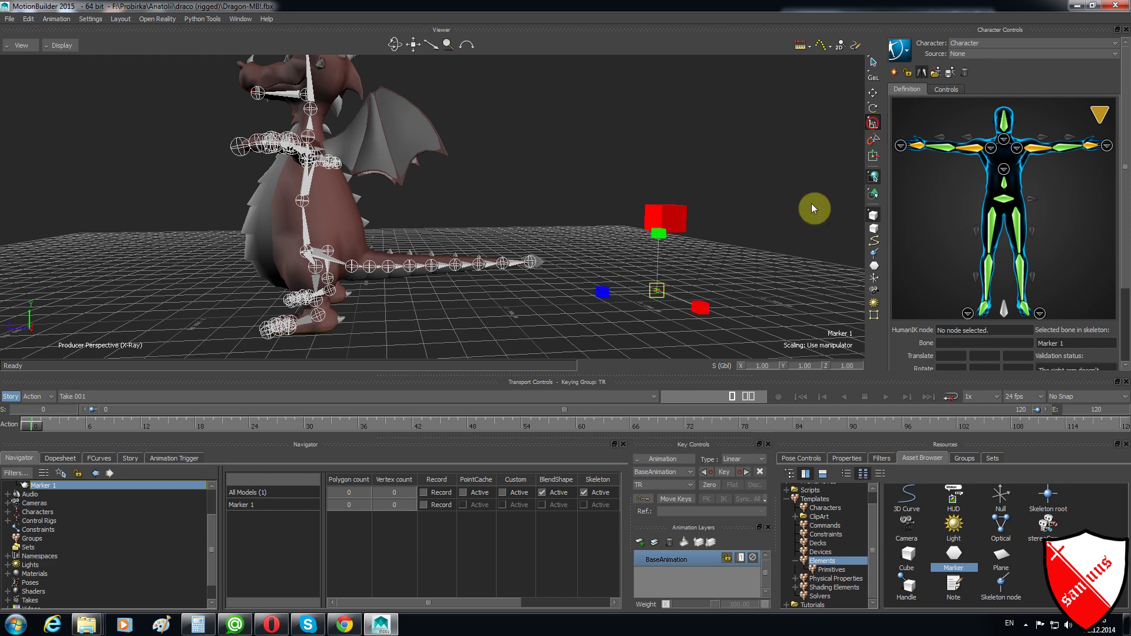
{"action": "left_click_drag", "start_coordinate": [656, 291], "coordinate": [737, 242]}
{"action": "left_click_drag", "start_coordinate": [1031, 105], "coordinate": [1061, 83]}
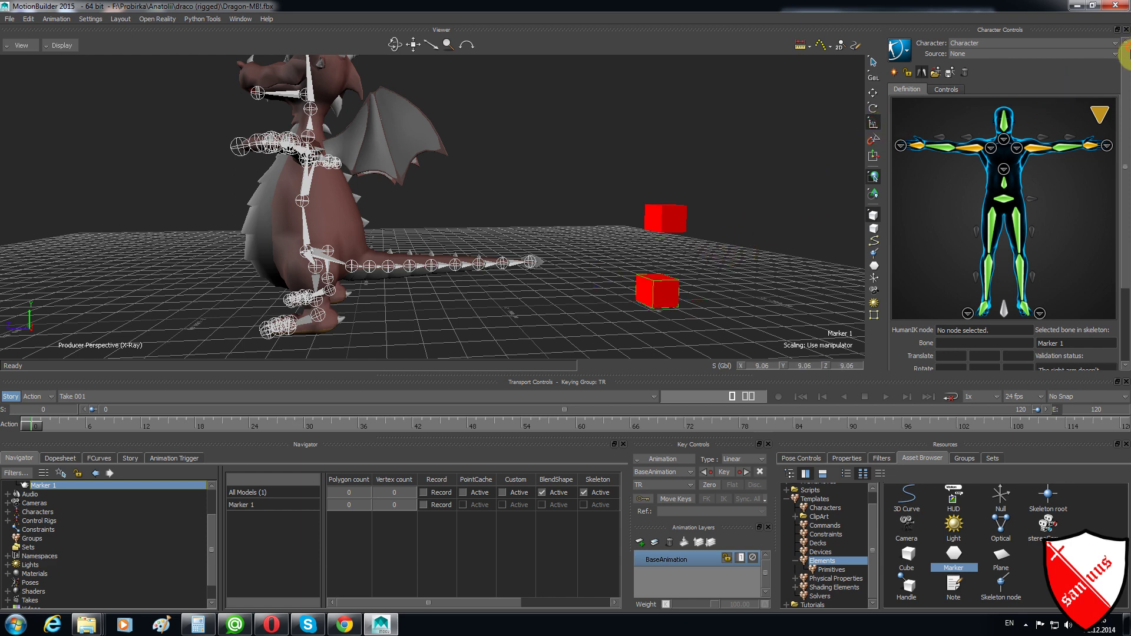
{"action": "left_click", "coordinate": [831, 570]}
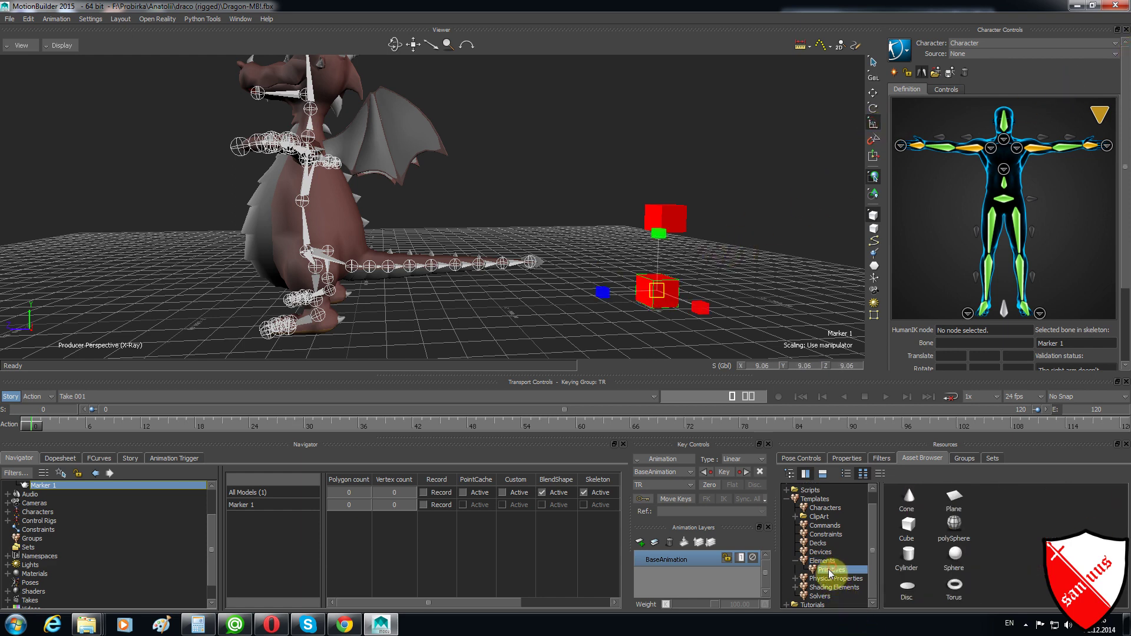
Add a Plane primitive beneath the dragon and scale it uniformly to about 1.63
{"action": "left_click_drag", "start_coordinate": [956, 494], "coordinate": [378, 322]}
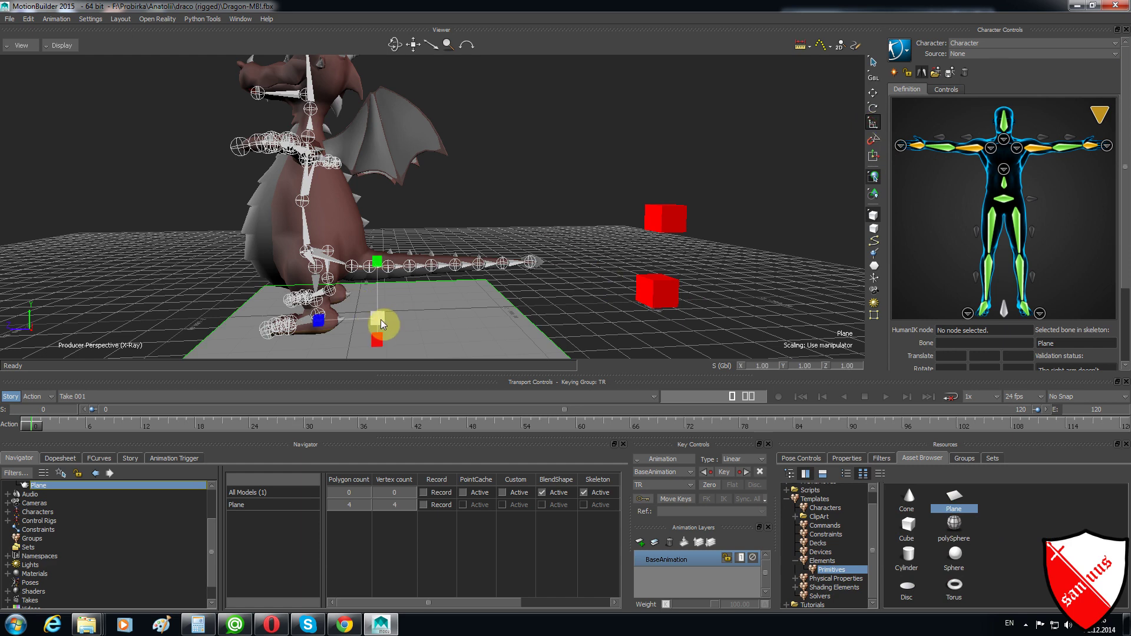
{"action": "left_click_drag", "start_coordinate": [381, 319], "coordinate": [450, 294]}
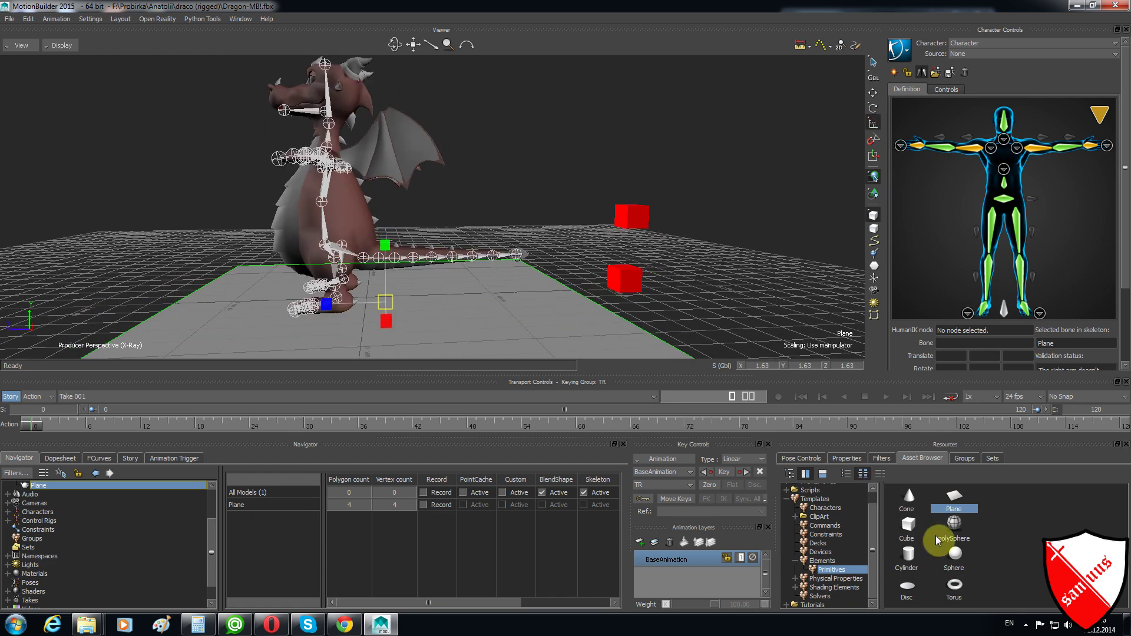
{"action": "left_click", "coordinate": [823, 537]}
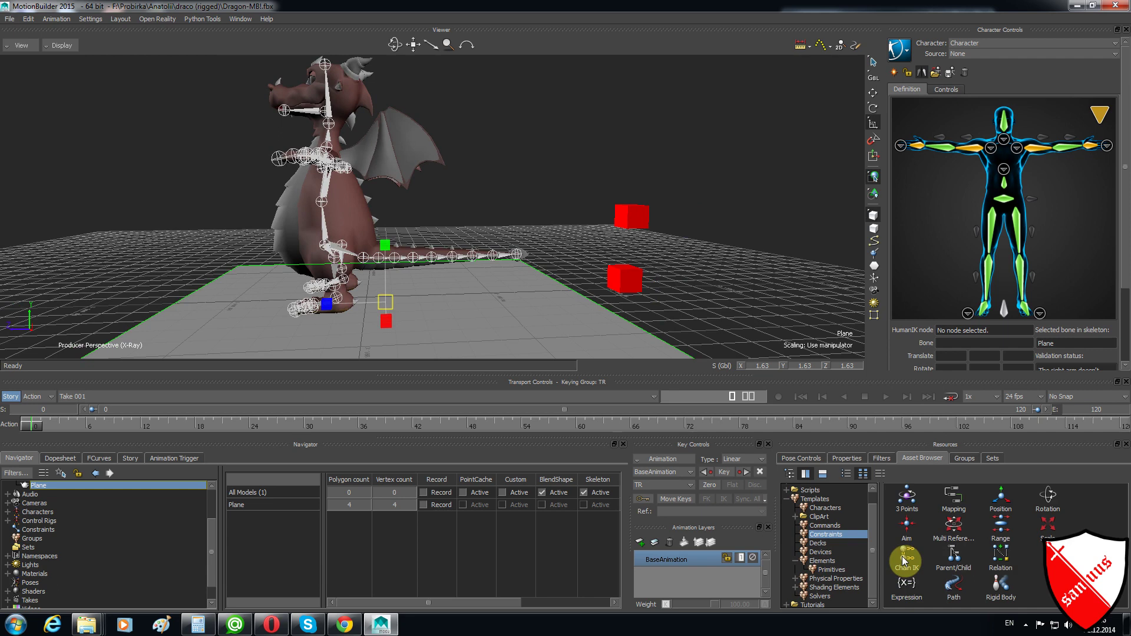
Add a Chain IK constraint to the scene and select the upper marker named Marker
{"action": "left_click_drag", "start_coordinate": [927, 554], "coordinate": [574, 135]}
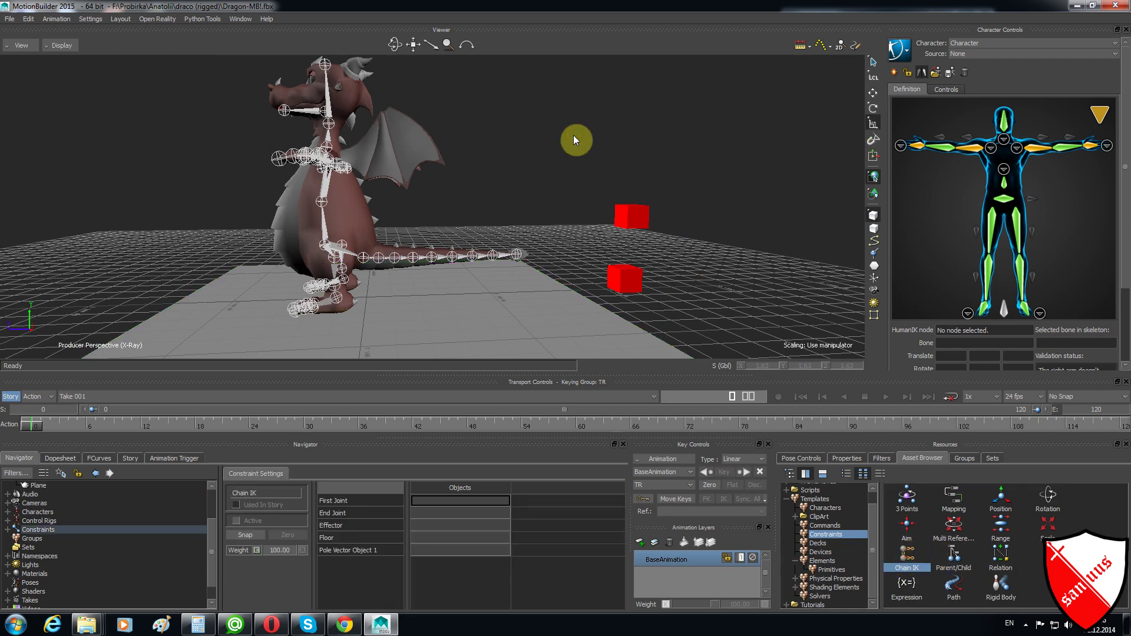
{"action": "scroll", "coordinate": [37, 500], "scroll_direction": "up", "scroll_amount": 1}
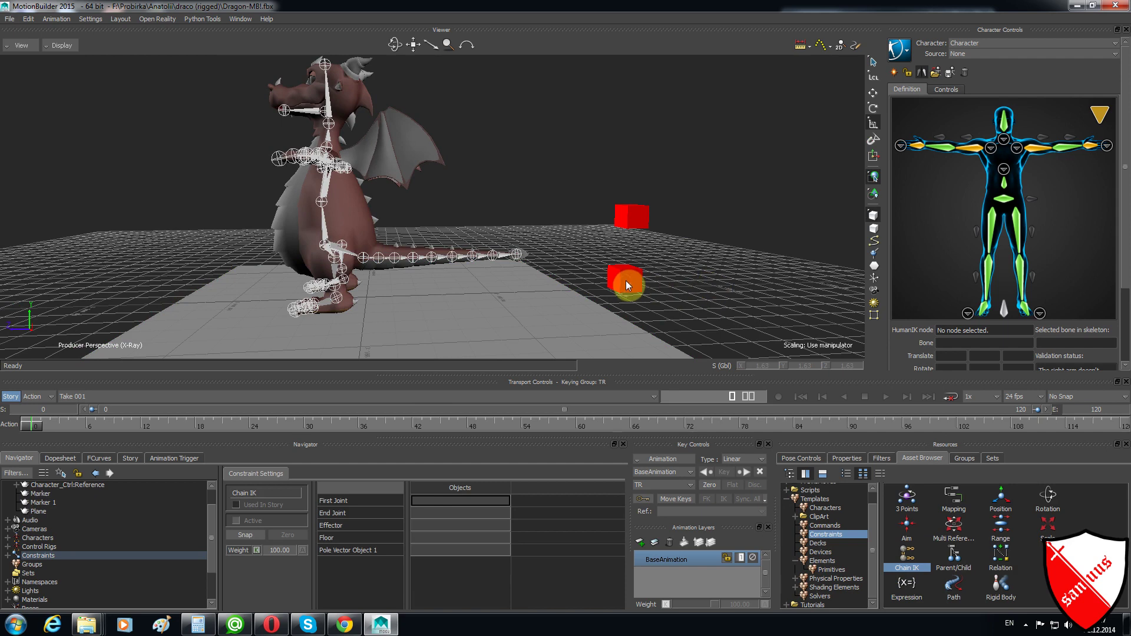
{"action": "left_click", "coordinate": [628, 286]}
{"action": "left_click", "coordinate": [31, 497]}
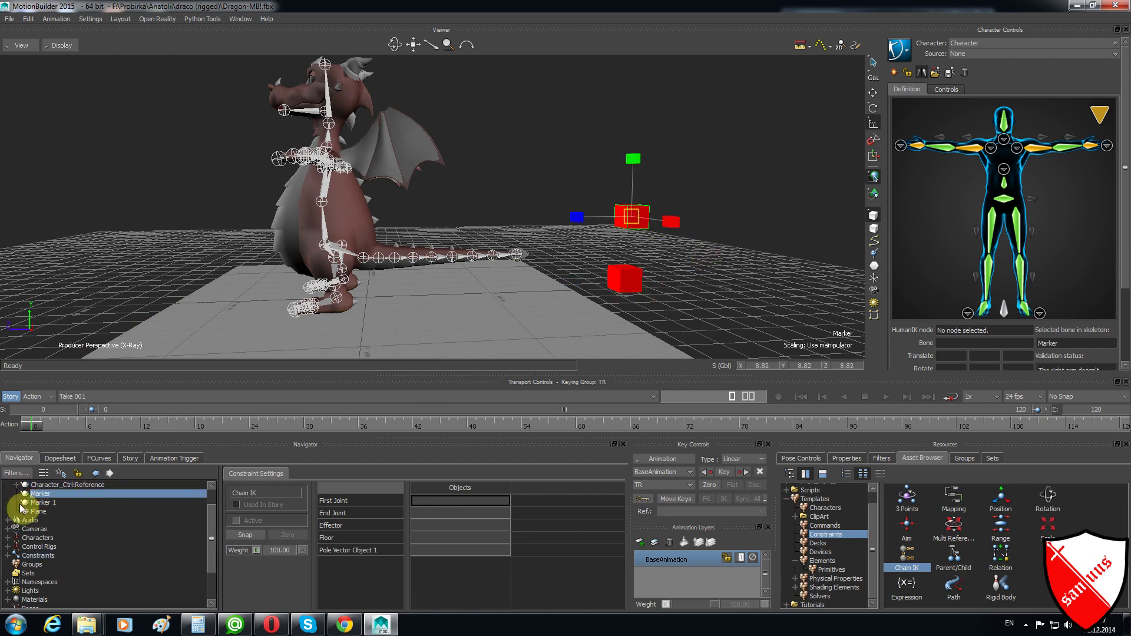
{"action": "left_click", "coordinate": [40, 495]}
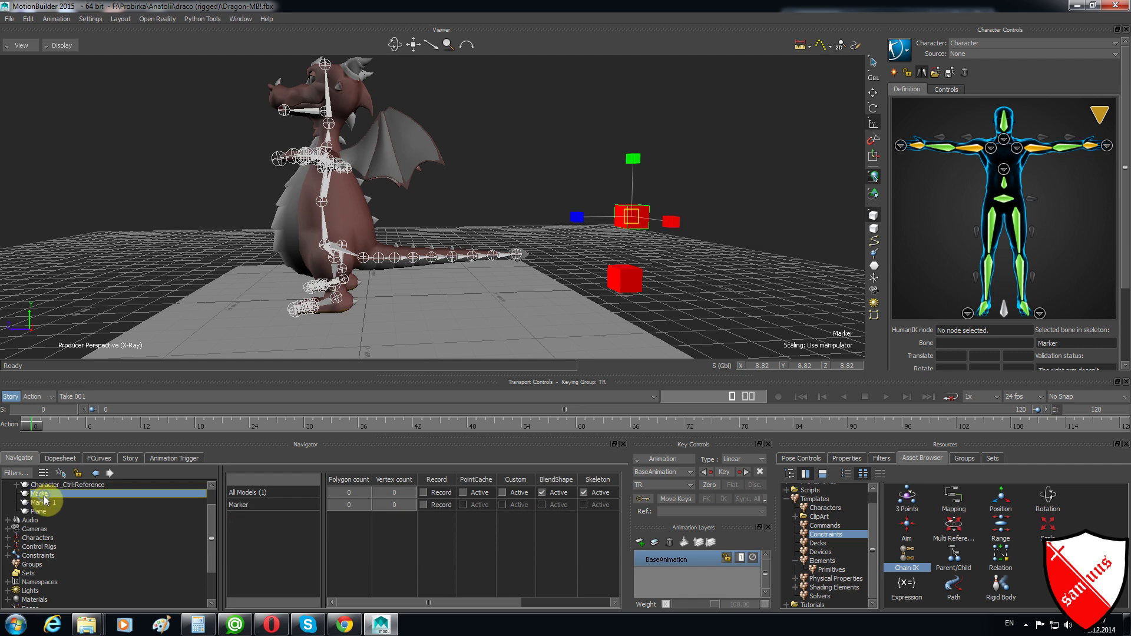
Rename the Marker object to Marker-1
{"action": "right_click", "coordinate": [45, 500]}
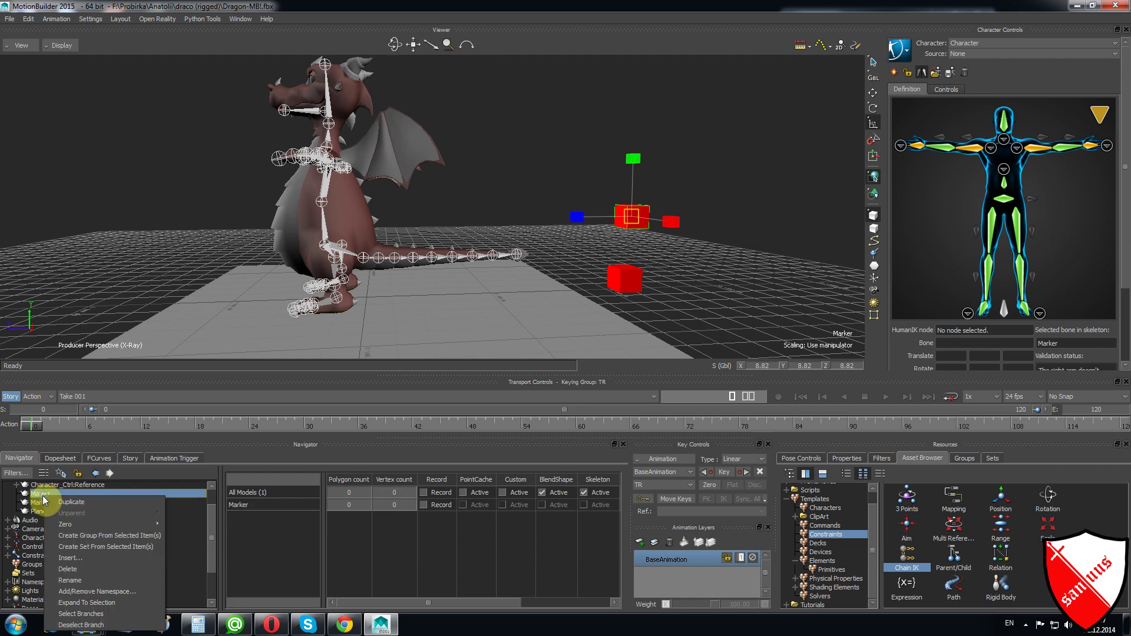
{"action": "left_click", "coordinate": [73, 580]}
{"action": "type", "text": "MarkMarker-1"}
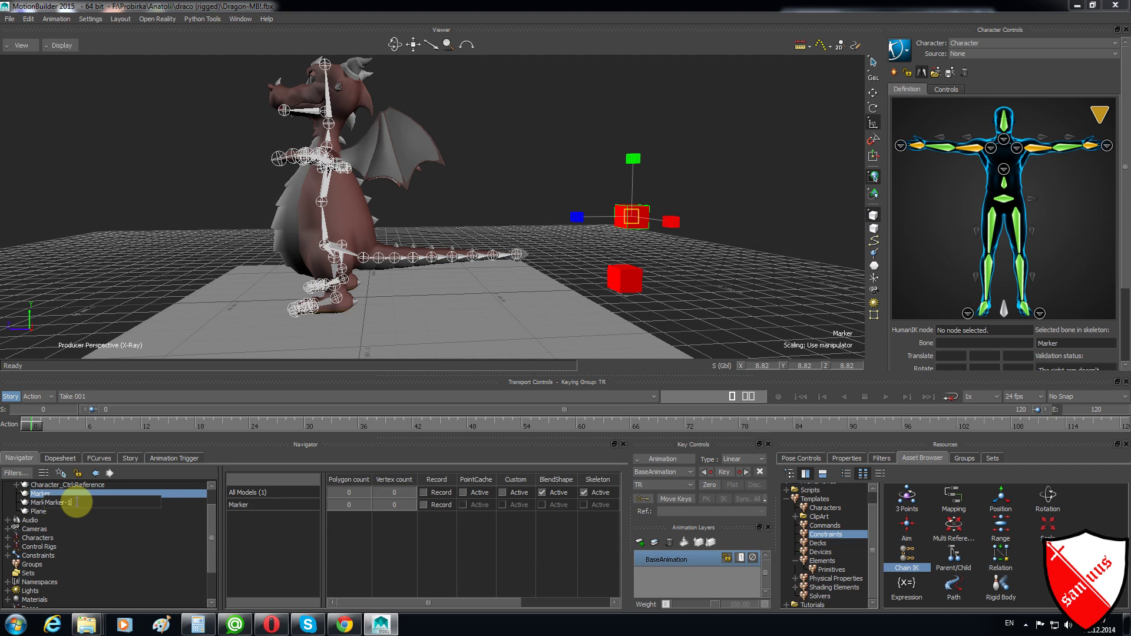
{"action": "key", "text": "Return"}
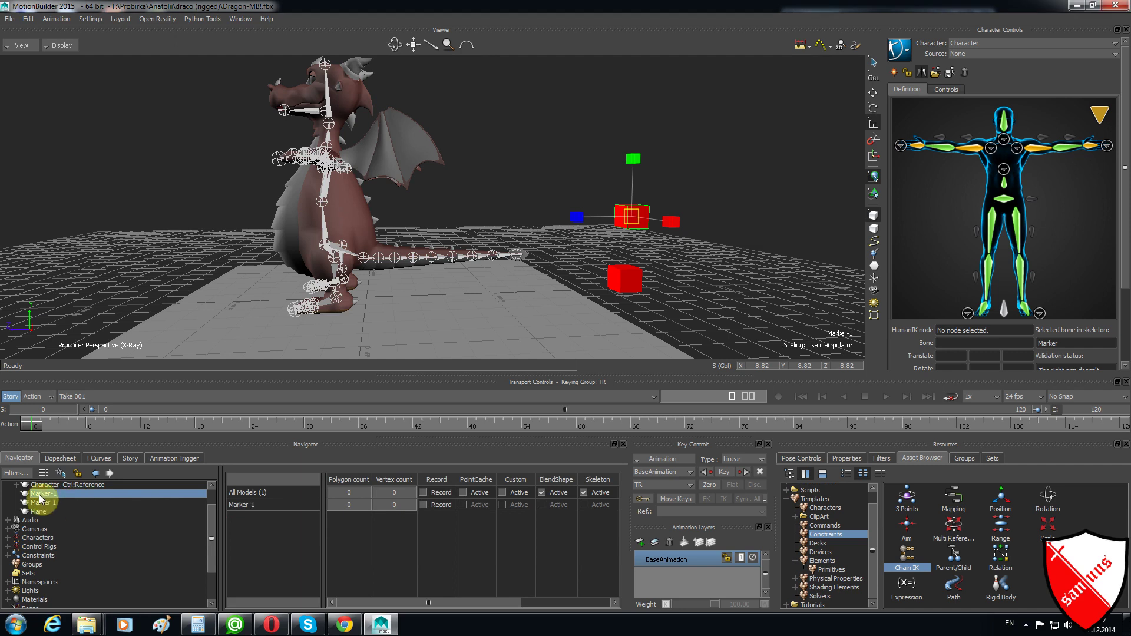
Rename Marker 1 to Marker 2, then reselect Marker-1
{"action": "left_click", "coordinate": [53, 507]}
{"action": "right_click", "coordinate": [57, 508]}
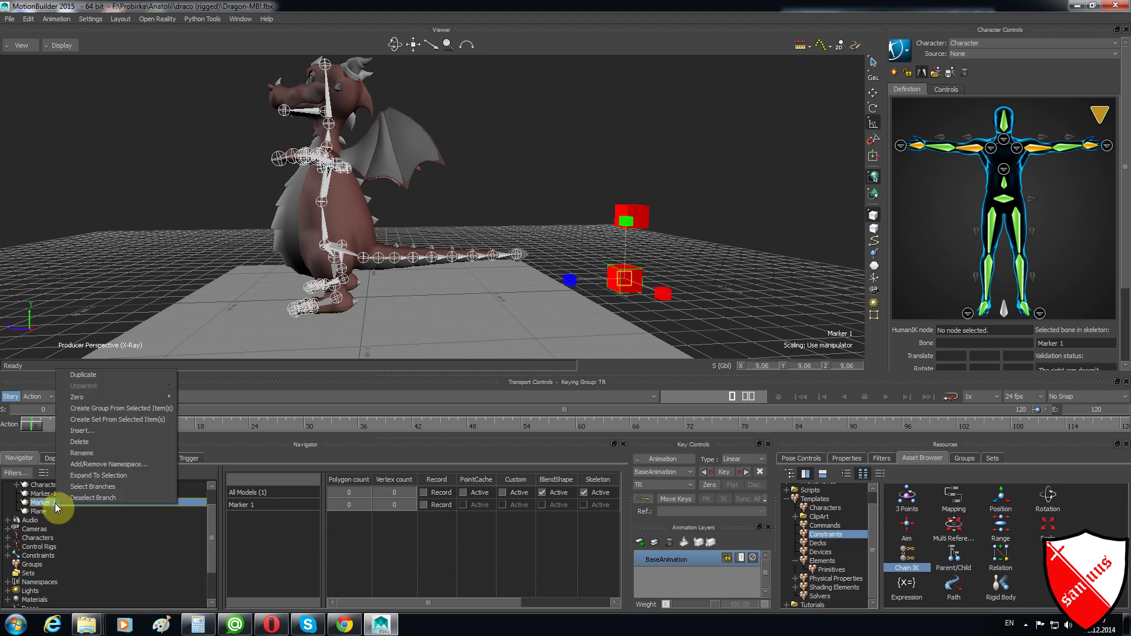
{"action": "left_click", "coordinate": [86, 449]}
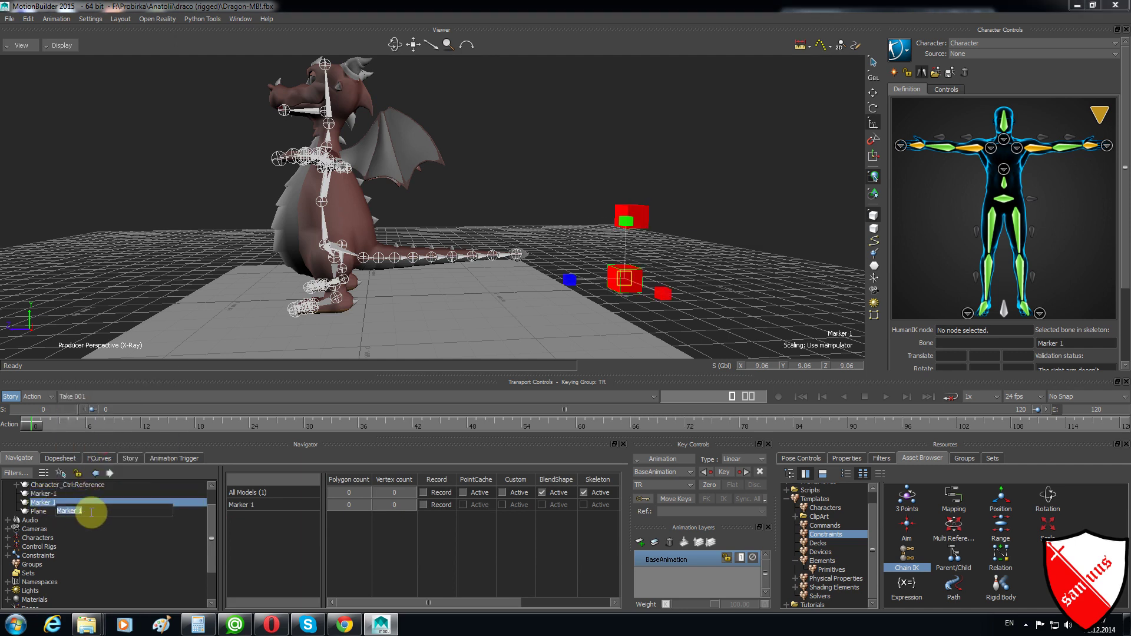
{"action": "left_click", "coordinate": [91, 510]}
{"action": "type", "text": "2"}
{"action": "key", "text": "Return"}
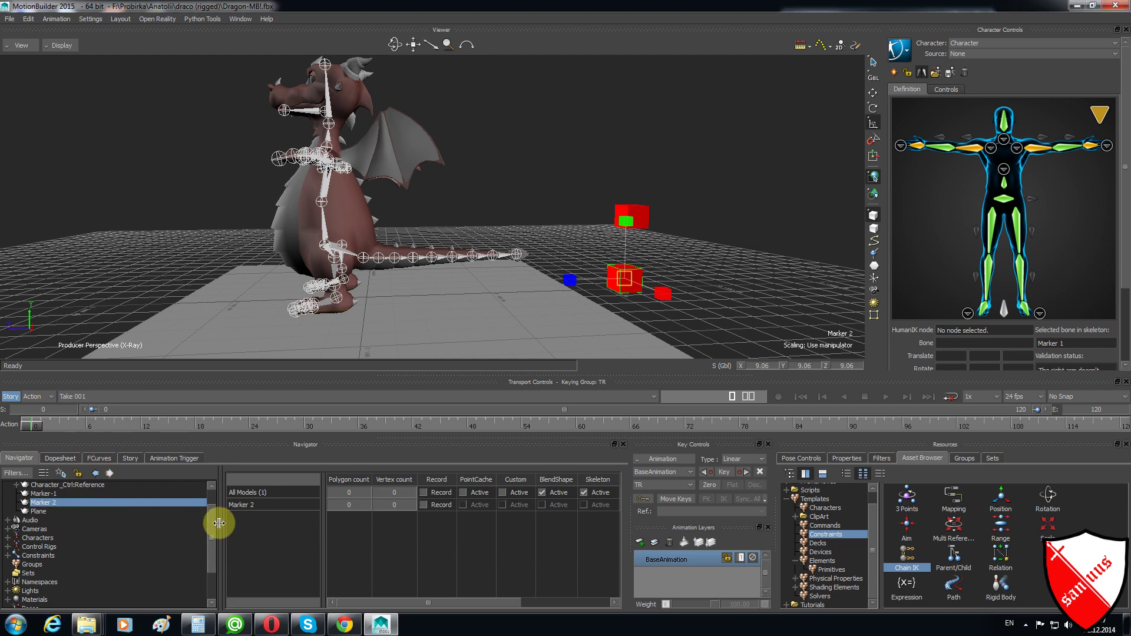
{"action": "scroll", "coordinate": [213, 528], "scroll_direction": "up", "scroll_amount": 1}
{"action": "left_click", "coordinate": [43, 506]}
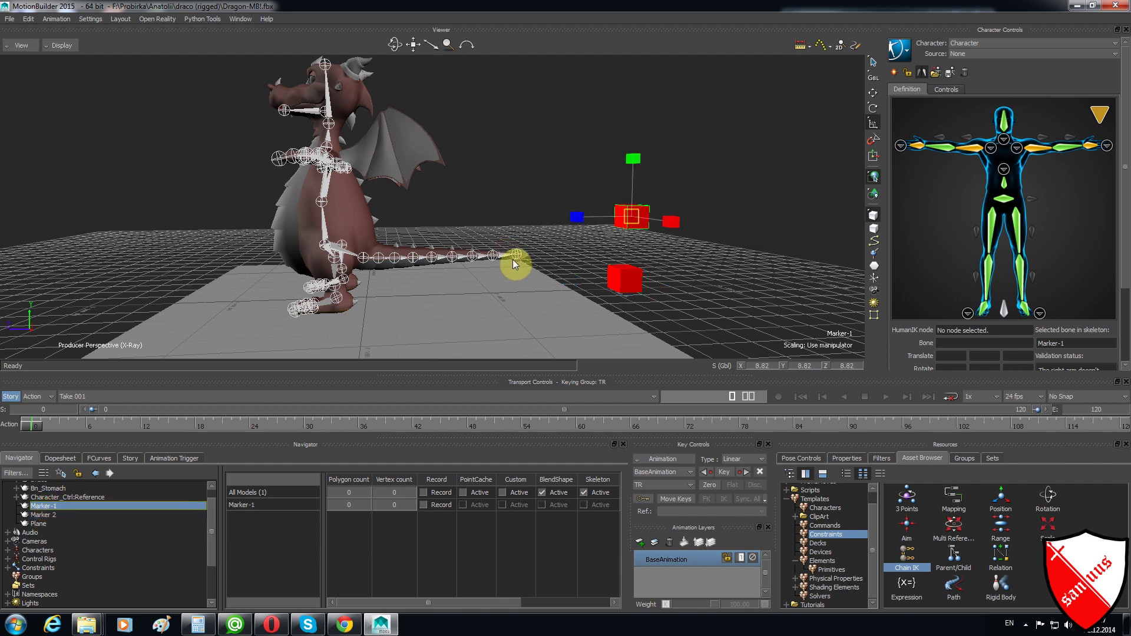
Expand Bn_Stomach, Bn_Hip, Hvost and Bn_Tail01, then float the Navigator as its own window
{"action": "scroll", "coordinate": [514, 265], "scroll_direction": "up", "scroll_amount": 2}
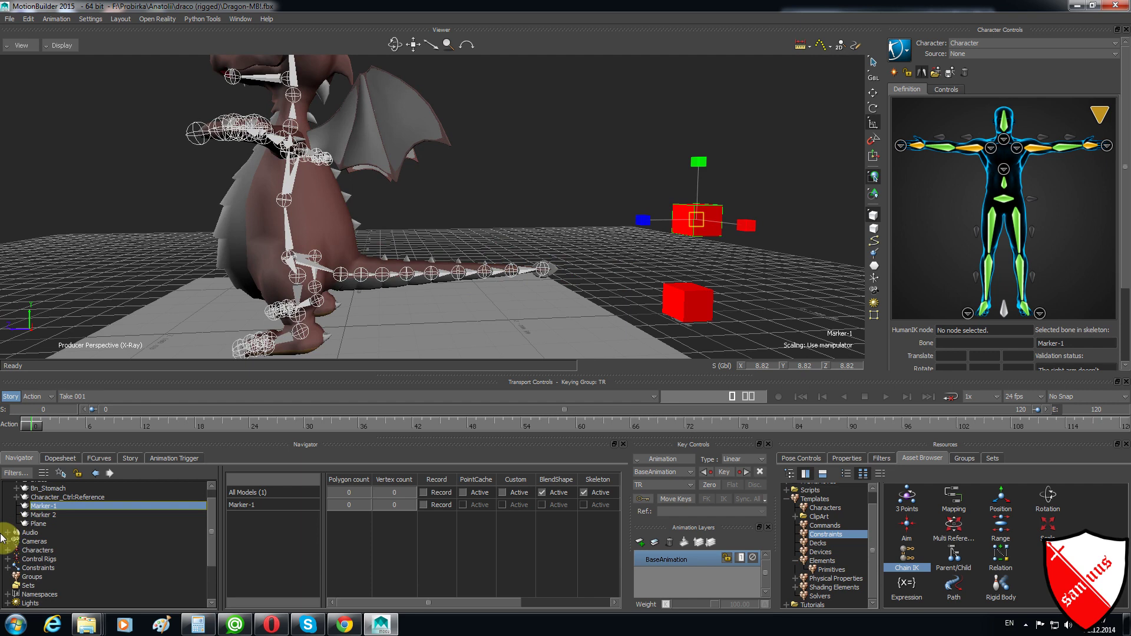
{"action": "left_click_drag", "start_coordinate": [211, 531], "coordinate": [215, 515]}
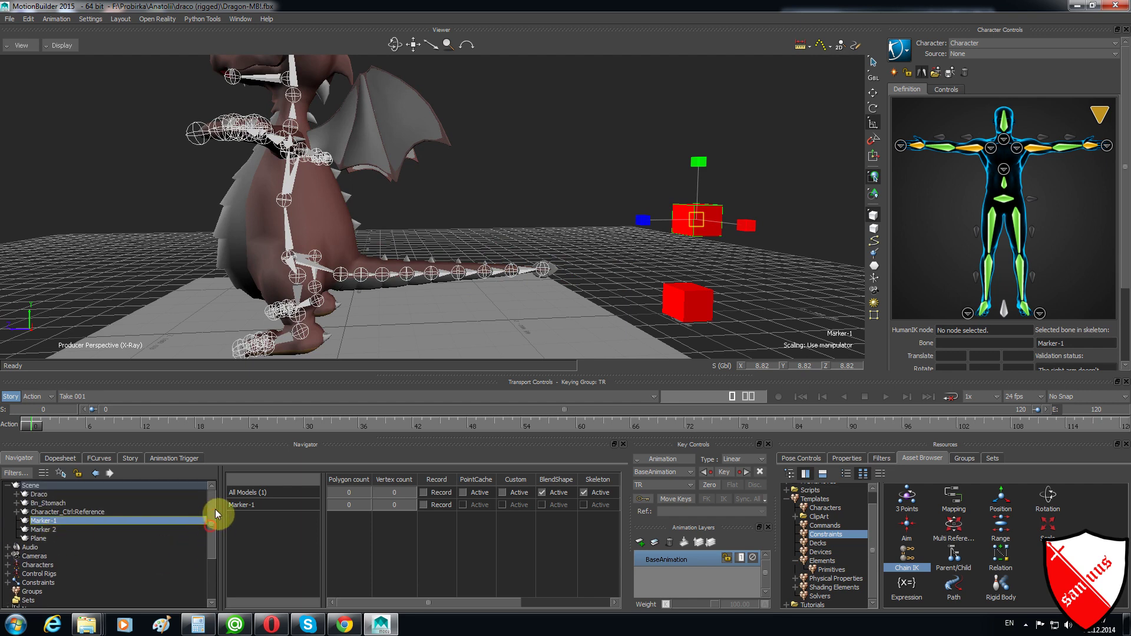
{"action": "left_click", "coordinate": [18, 504]}
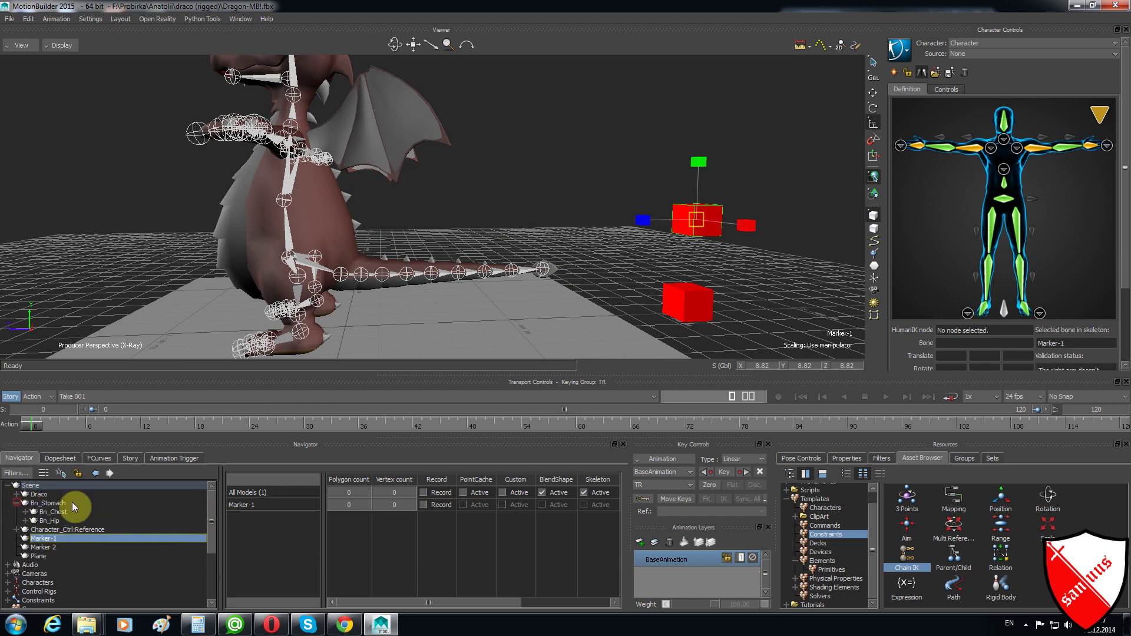
{"action": "left_click", "coordinate": [25, 521]}
{"action": "scroll", "coordinate": [29, 521], "scroll_direction": "down", "scroll_amount": 1}
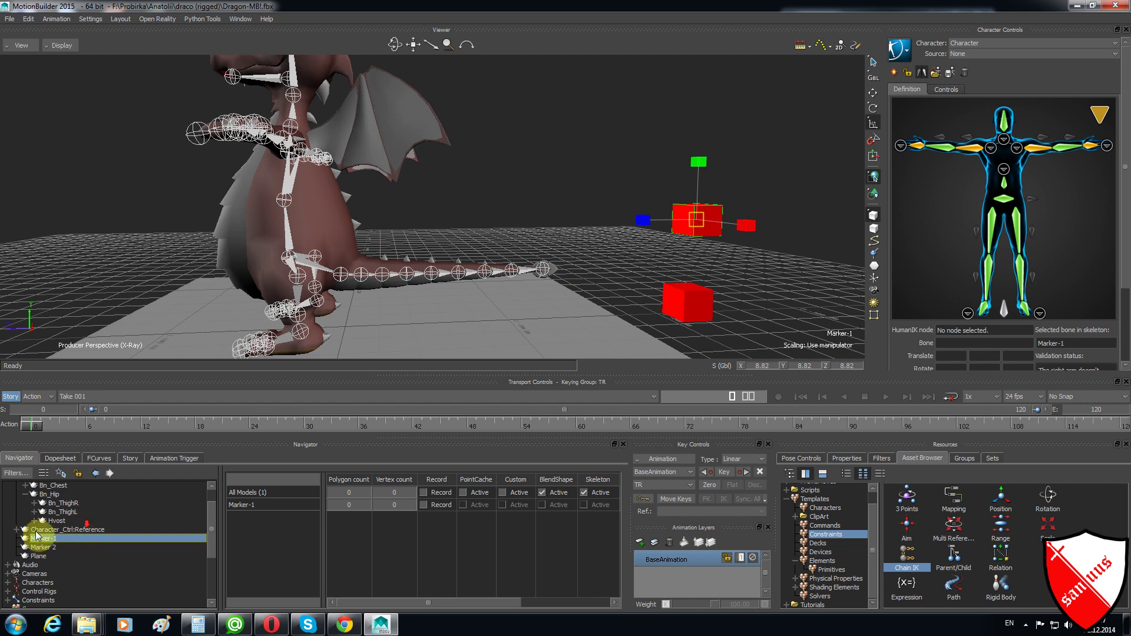
{"action": "left_click", "coordinate": [33, 520]}
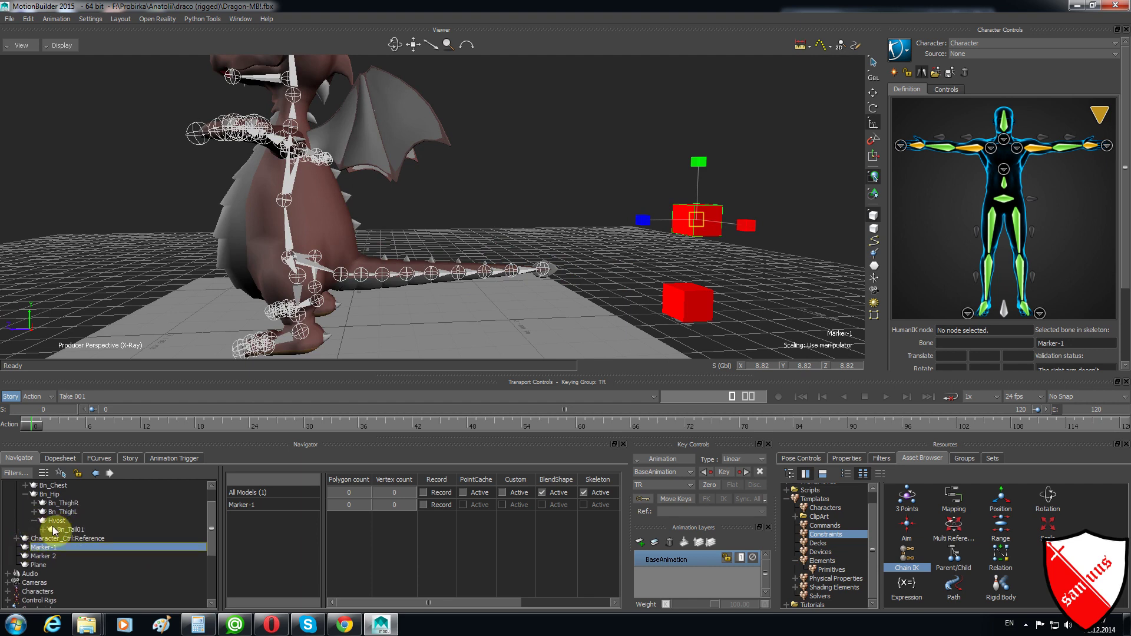
{"action": "left_click", "coordinate": [43, 530]}
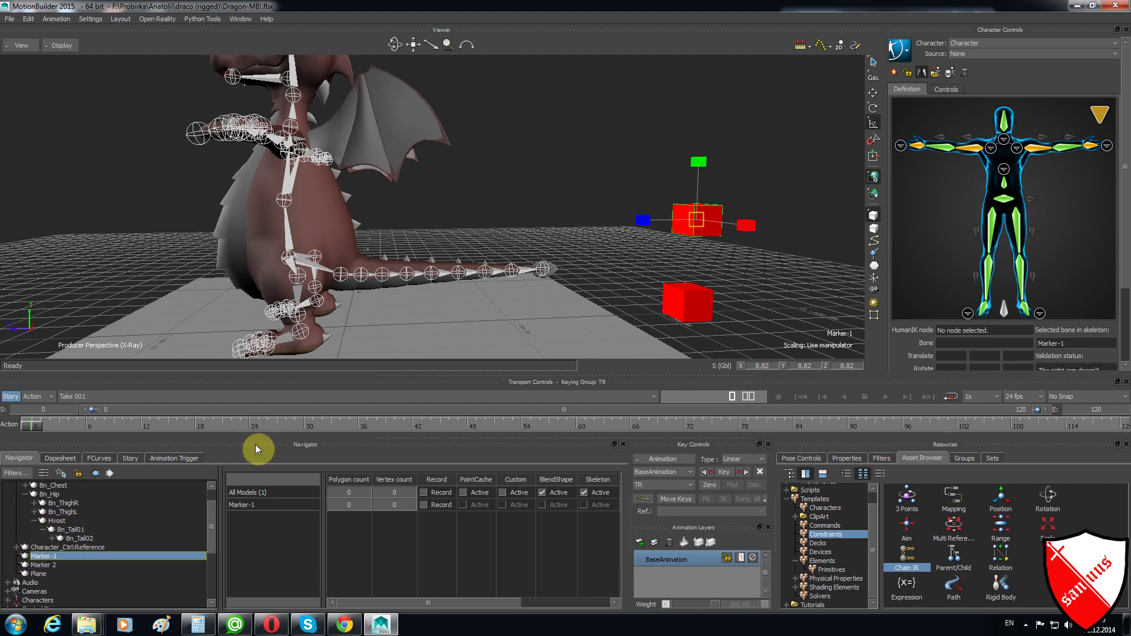
{"action": "left_click_drag", "start_coordinate": [257, 449], "coordinate": [274, 94]}
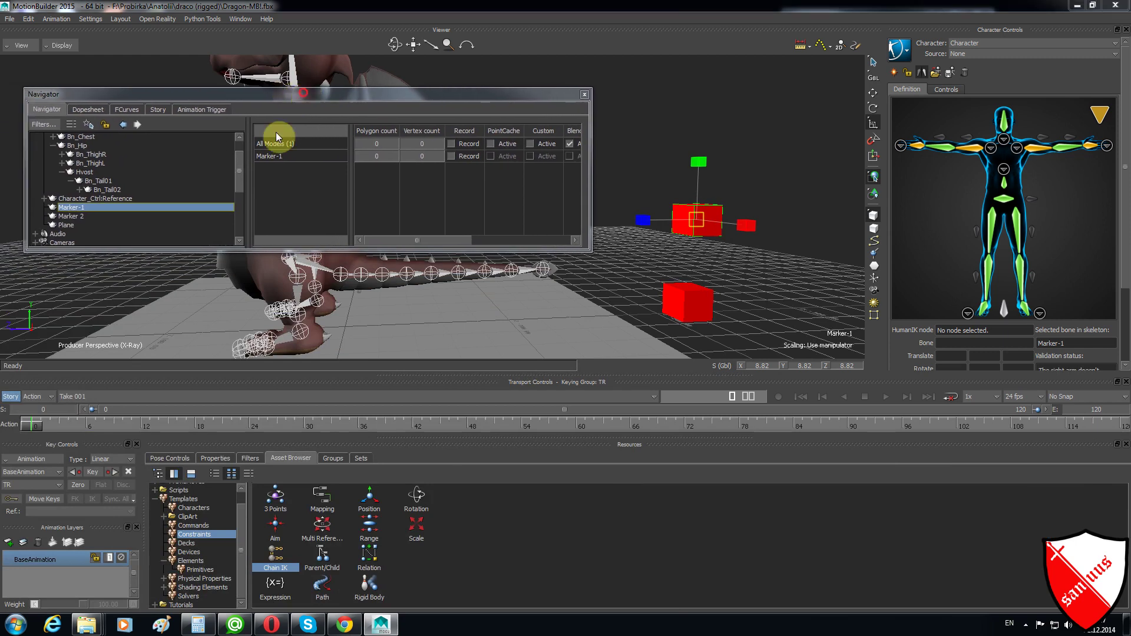
Heighten the Navigator, expand Bn_Tail02 down to Be_Tail, narrow it and reselect Marker-1
{"action": "left_click_drag", "start_coordinate": [239, 251], "coordinate": [243, 507]}
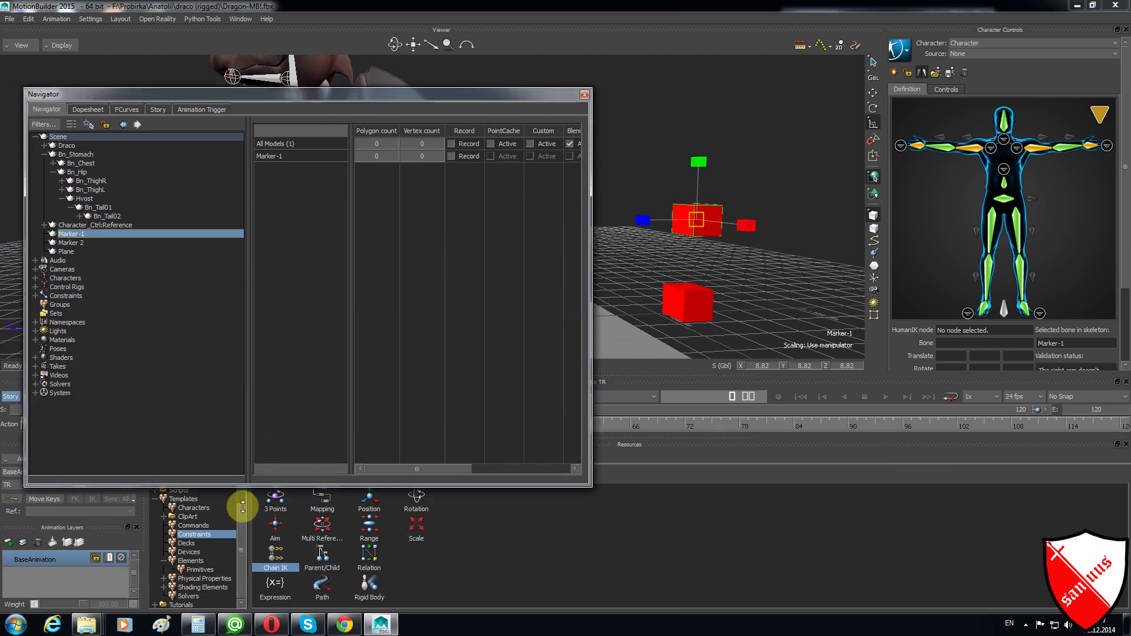
{"action": "left_click", "coordinate": [79, 216]}
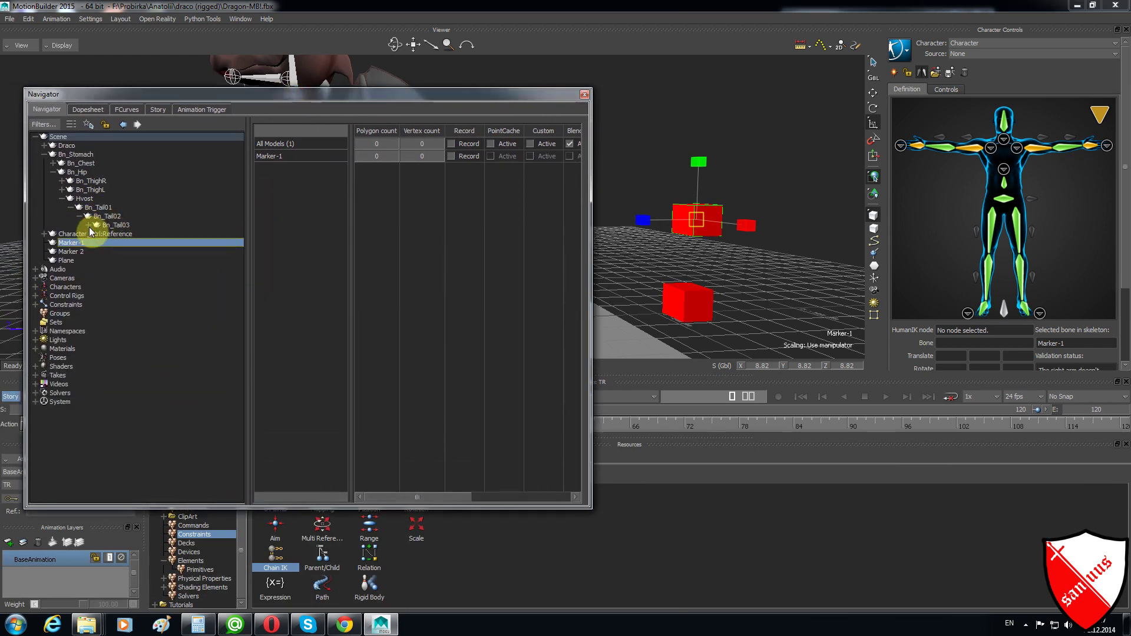
{"action": "left_click", "coordinate": [97, 234]}
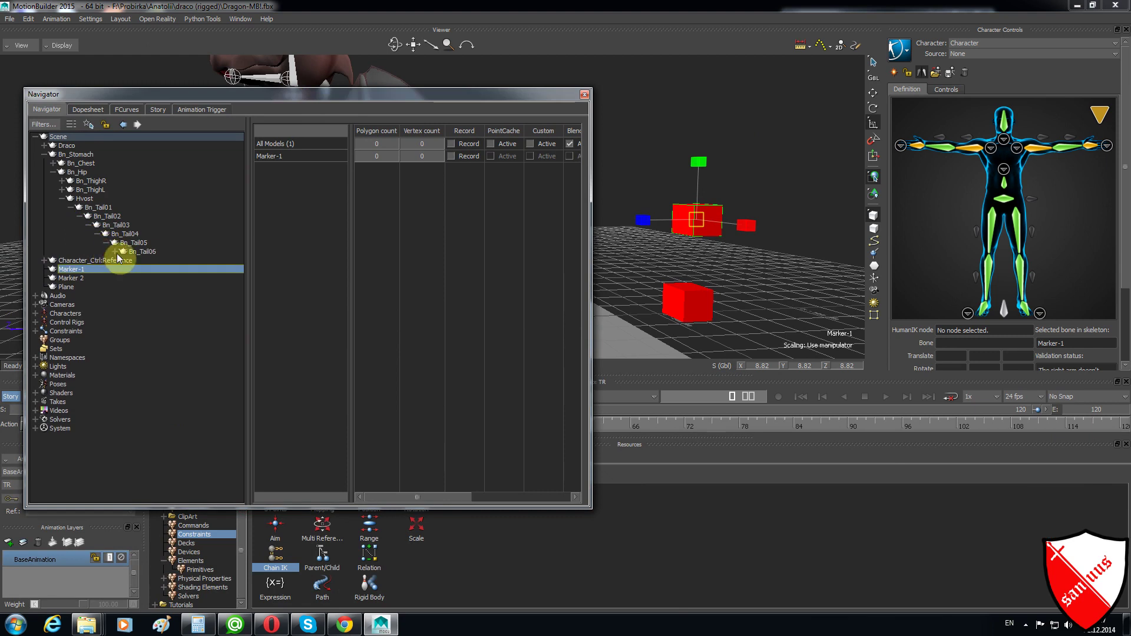
{"action": "left_click", "coordinate": [114, 252]}
{"action": "left_click", "coordinate": [135, 272]}
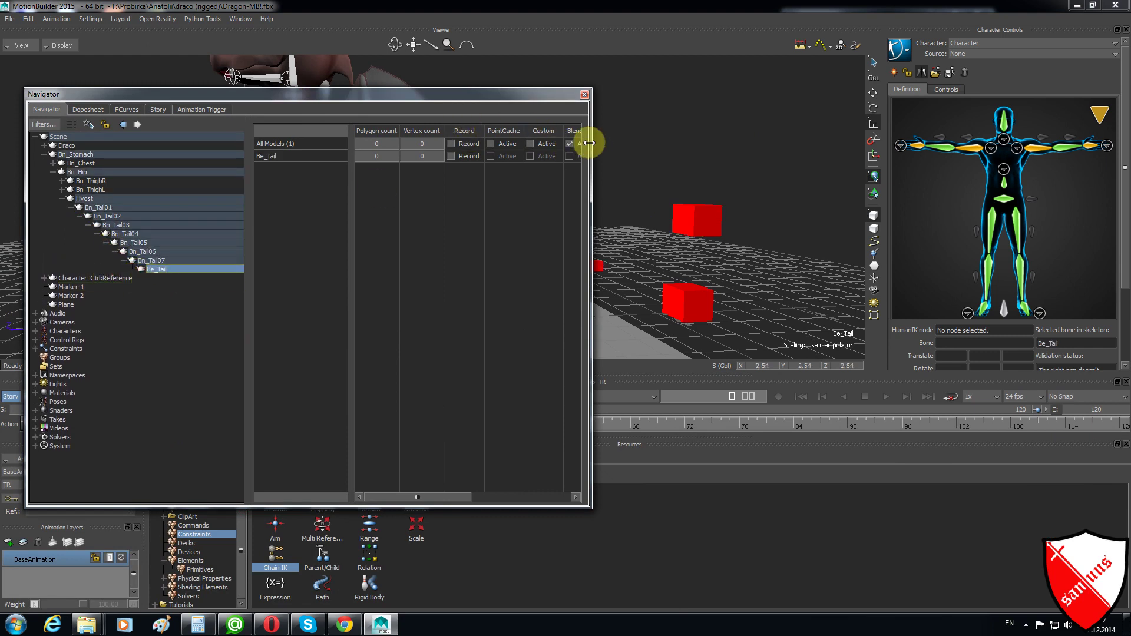
{"action": "left_click_drag", "start_coordinate": [590, 140], "coordinate": [401, 151]}
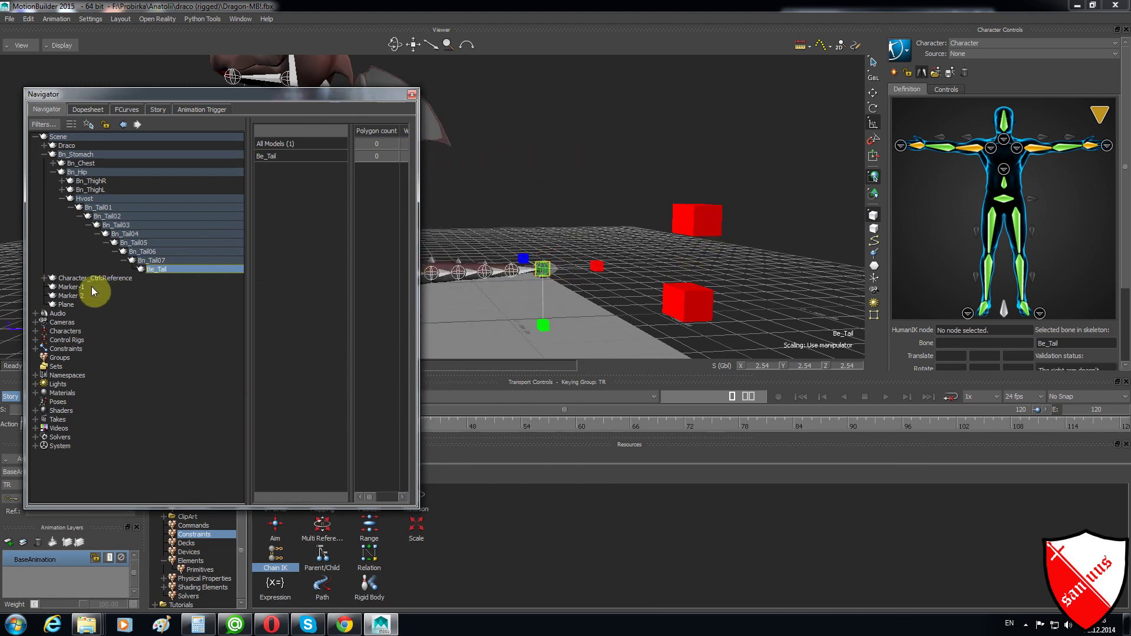
{"action": "left_click", "coordinate": [69, 287]}
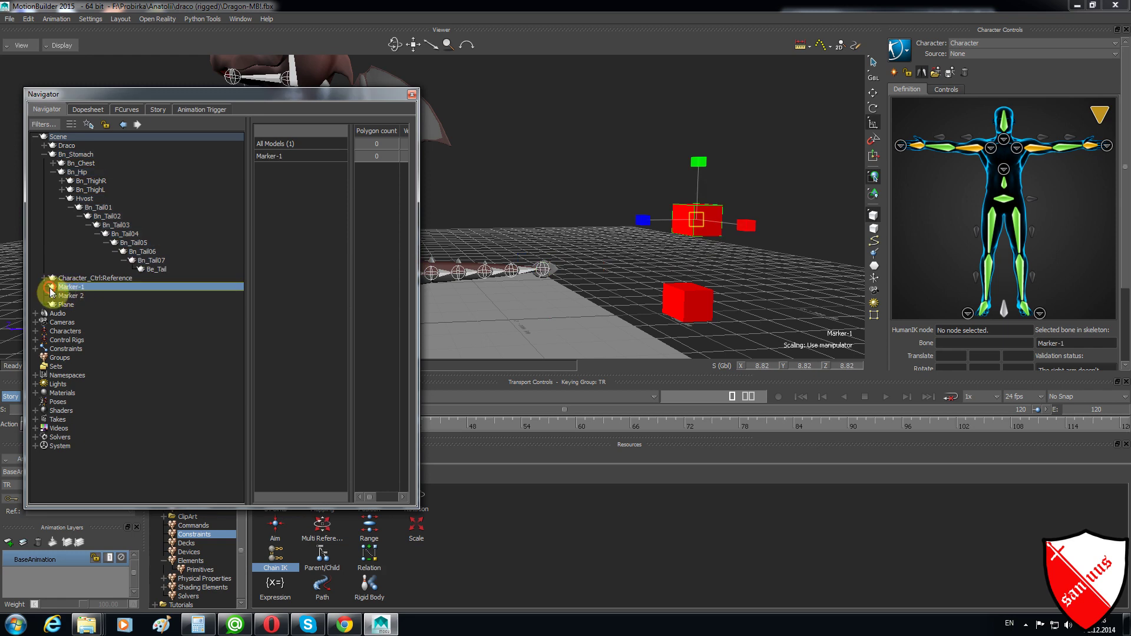
Align Marker-1's translation to the Be_Tail bone so it sits at the tail tip
{"action": "left_click_drag", "start_coordinate": [51, 292], "coordinate": [163, 271]}
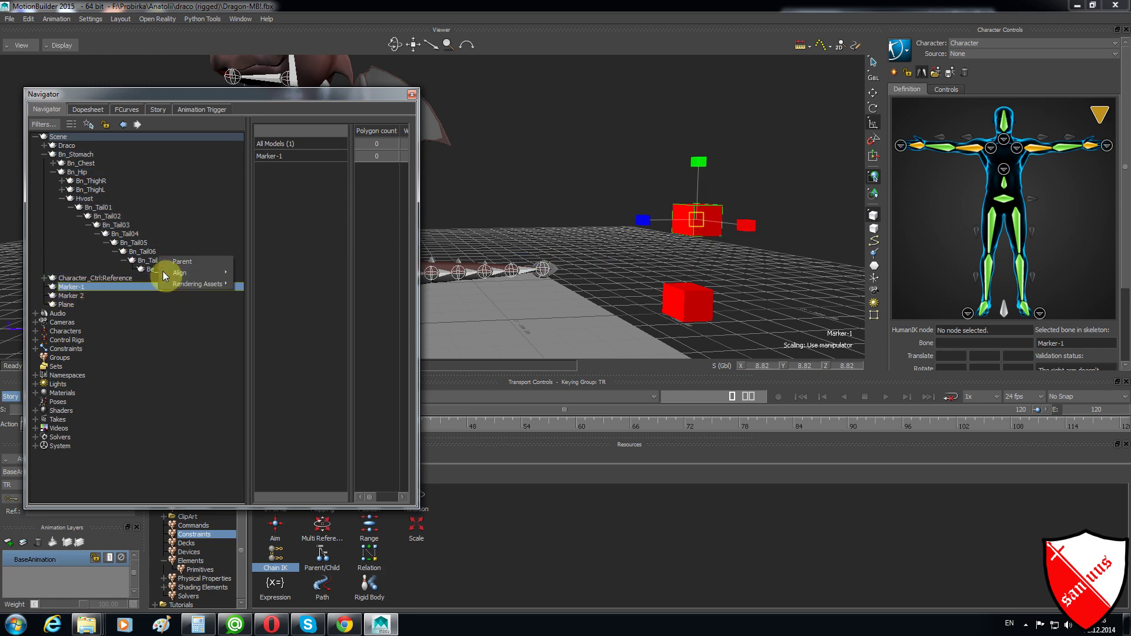
{"action": "mouse_move", "coordinate": [263, 296]}
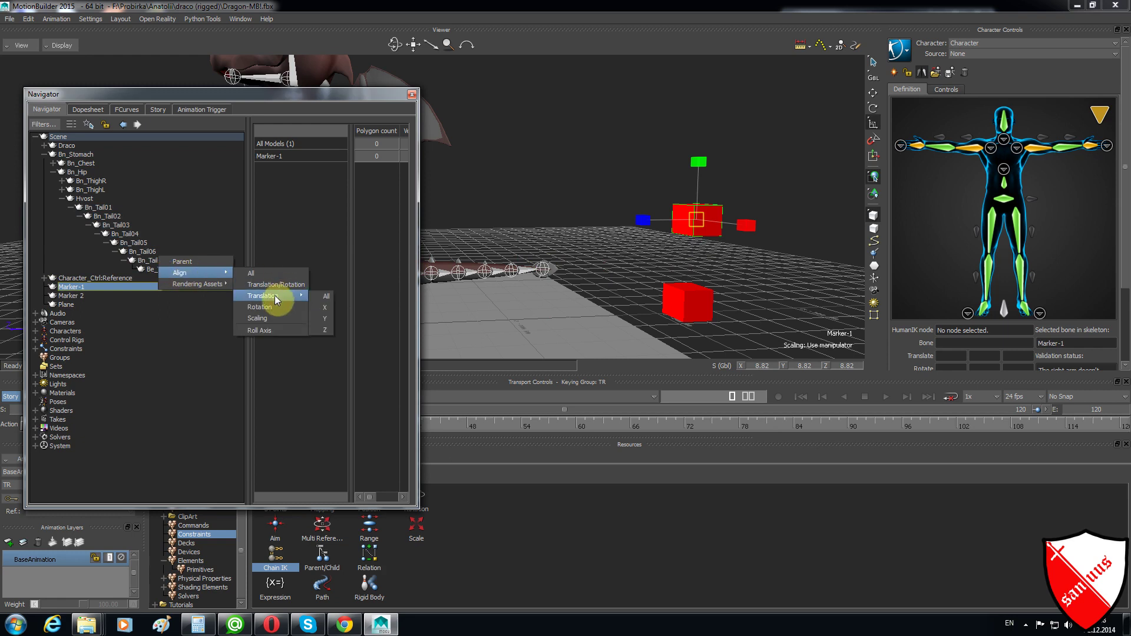
{"action": "left_click", "coordinate": [323, 296]}
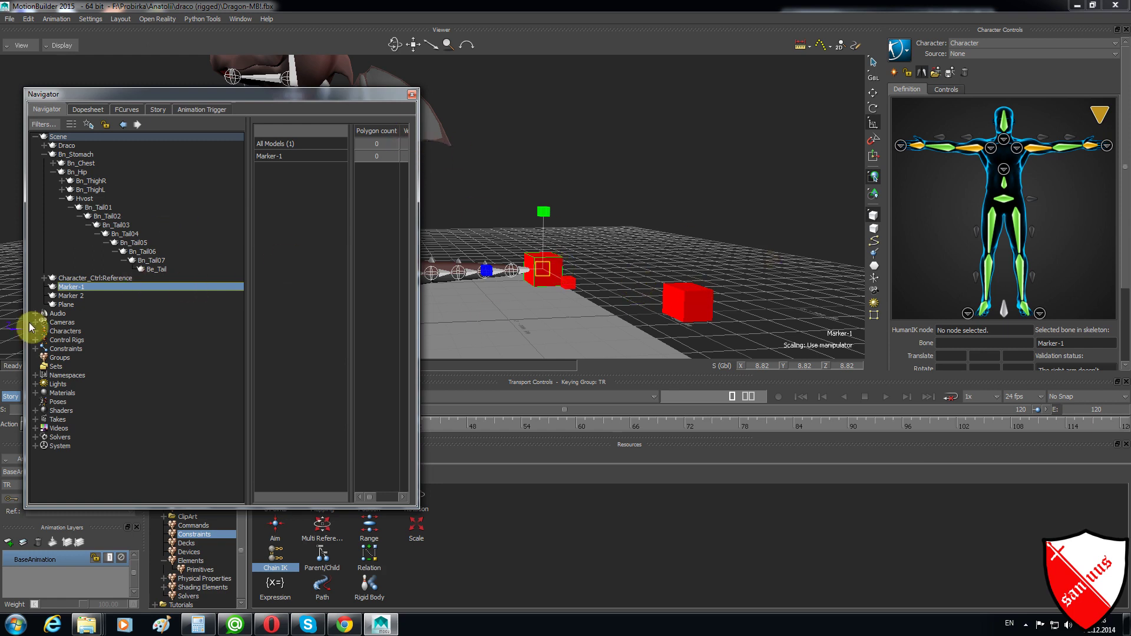
Snap Marker 2 onto the Bn_Tail04 bone by aligning all translation
{"action": "left_click", "coordinate": [71, 296]}
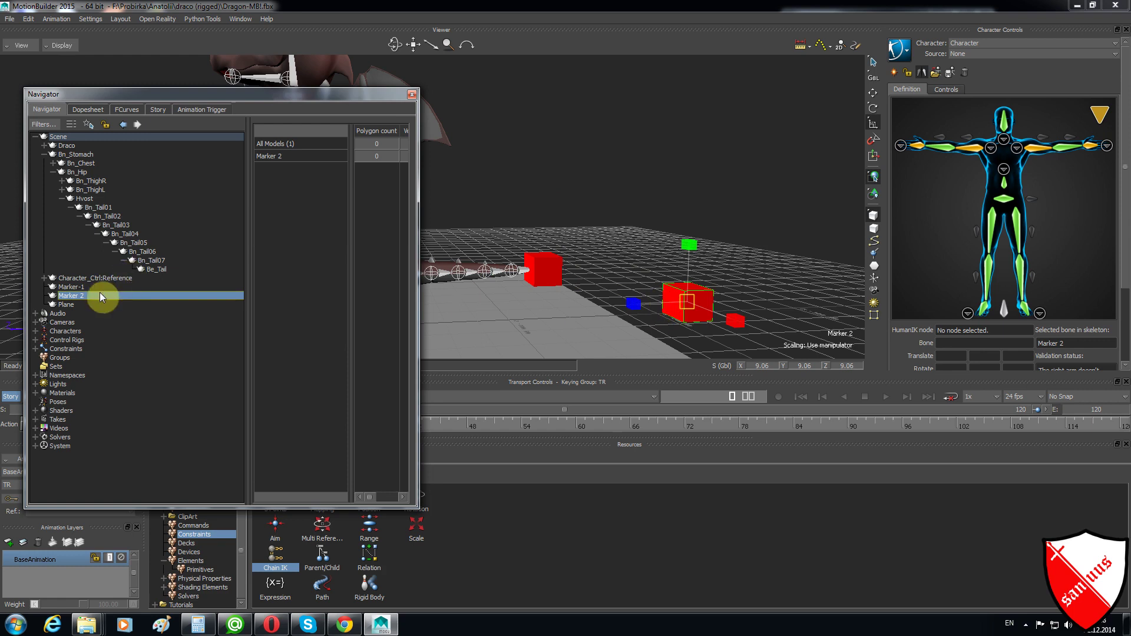
{"action": "left_click_drag", "start_coordinate": [70, 299], "coordinate": [133, 240]}
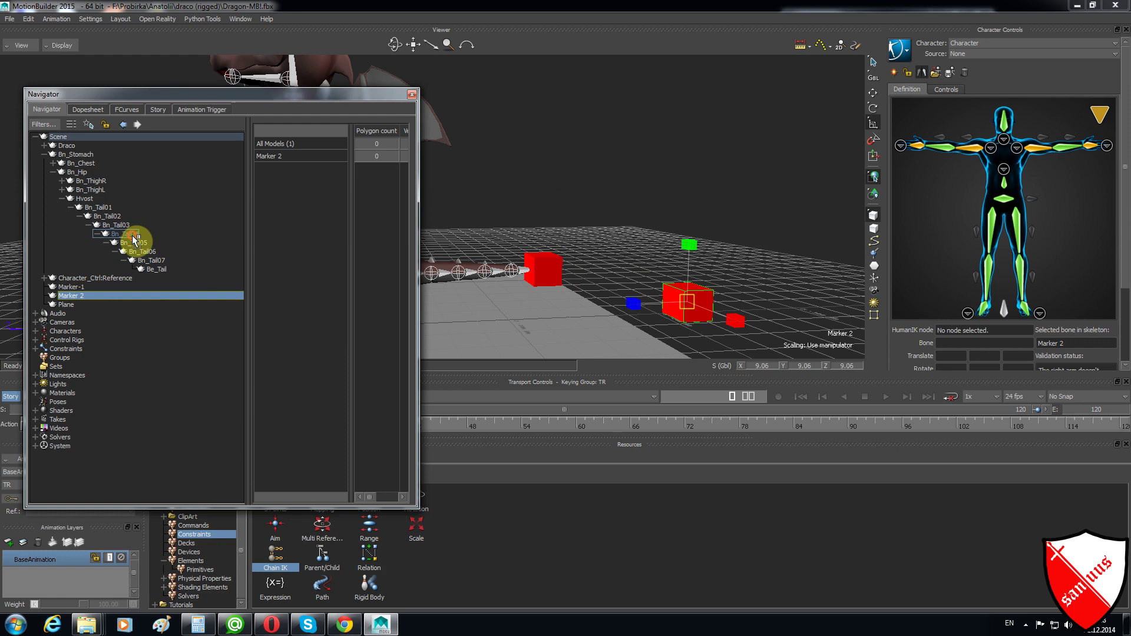
{"action": "left_click_drag", "start_coordinate": [133, 240], "coordinate": [135, 237]}
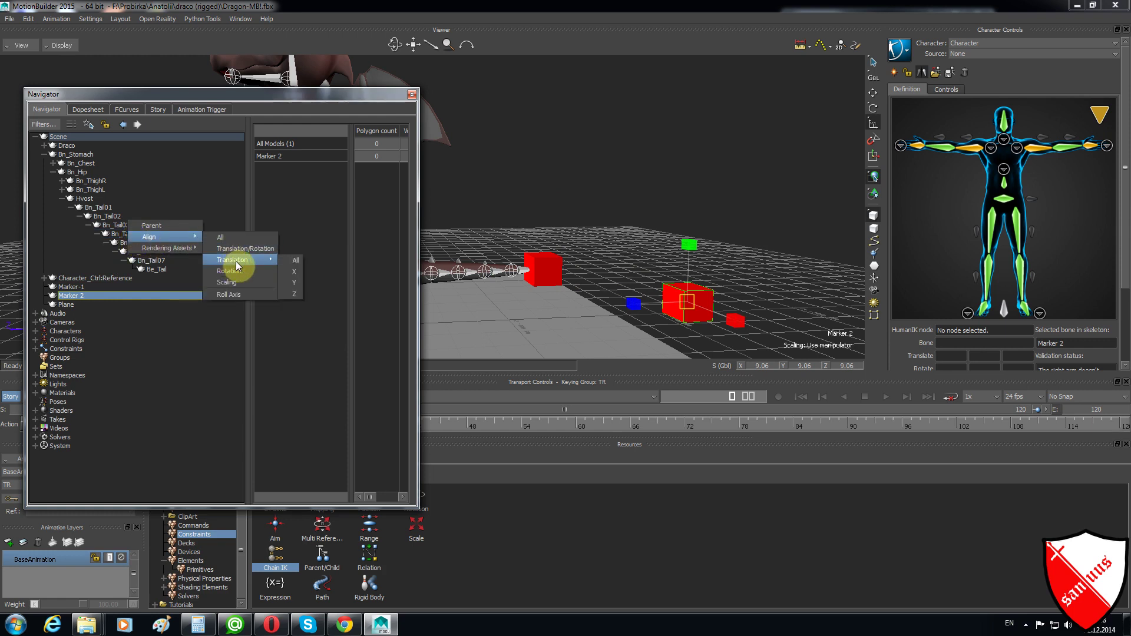
{"action": "left_click", "coordinate": [302, 260]}
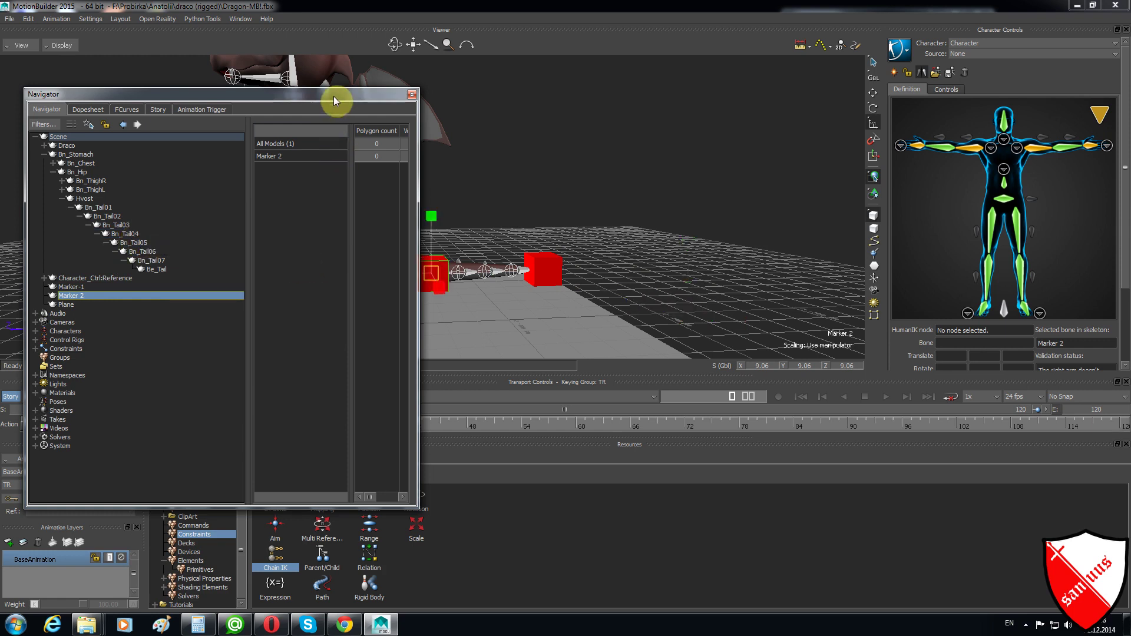
Raise Marker 2 along Y with the Translate tool, well above the tail
{"action": "left_click_drag", "start_coordinate": [333, 97], "coordinate": [147, 103]}
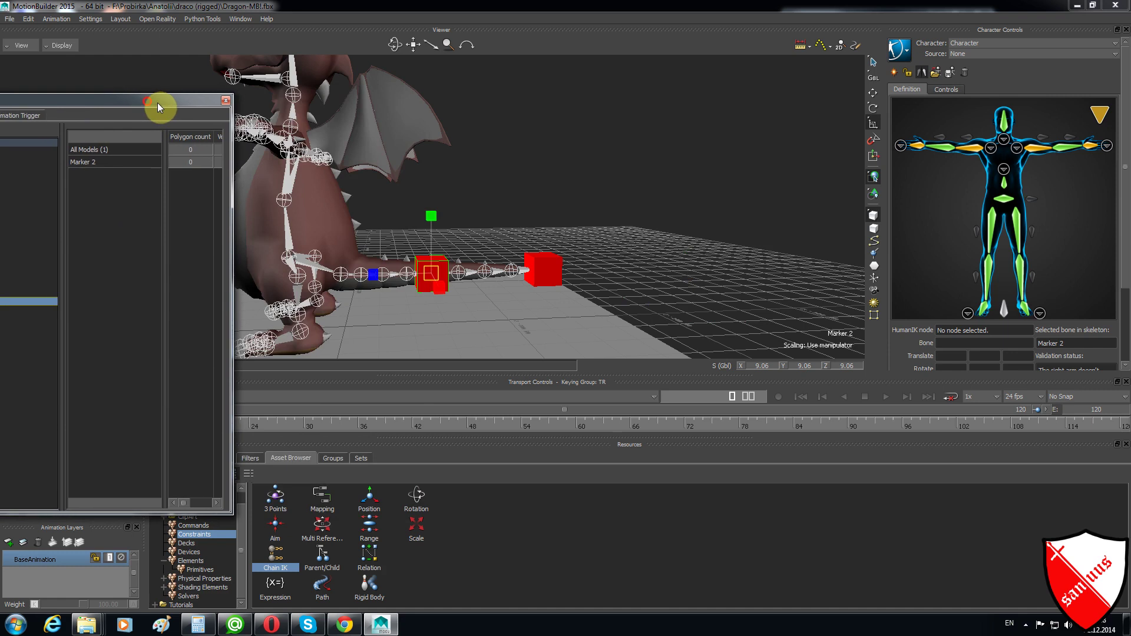
{"action": "left_click", "coordinate": [872, 95]}
{"action": "left_click_drag", "start_coordinate": [436, 219], "coordinate": [438, 175]}
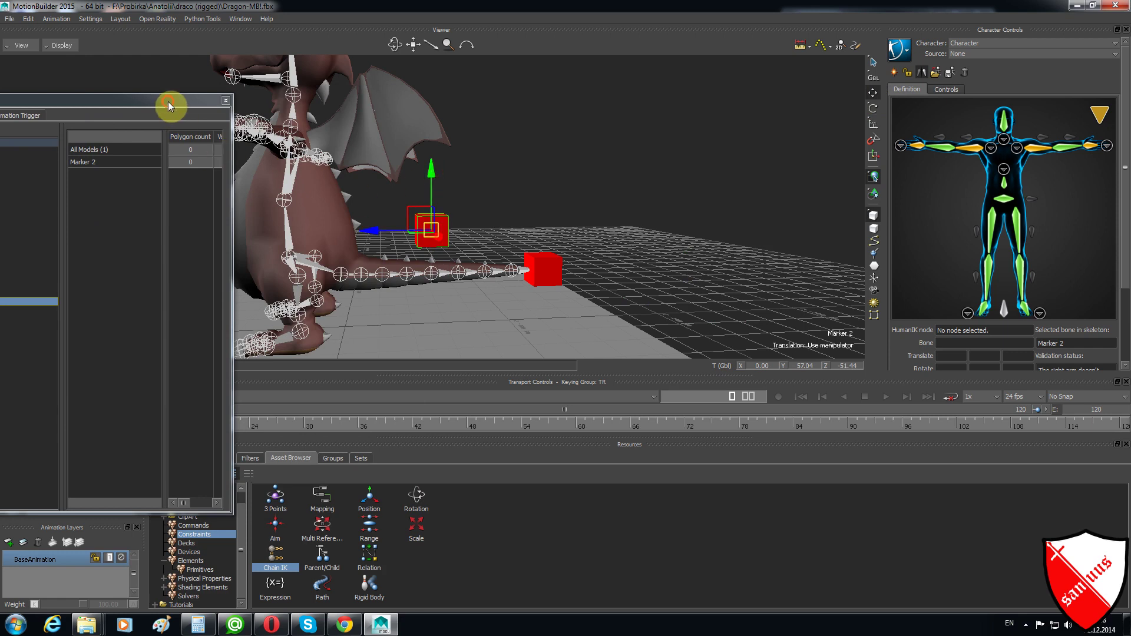
{"action": "left_click_drag", "start_coordinate": [168, 101], "coordinate": [498, 127]}
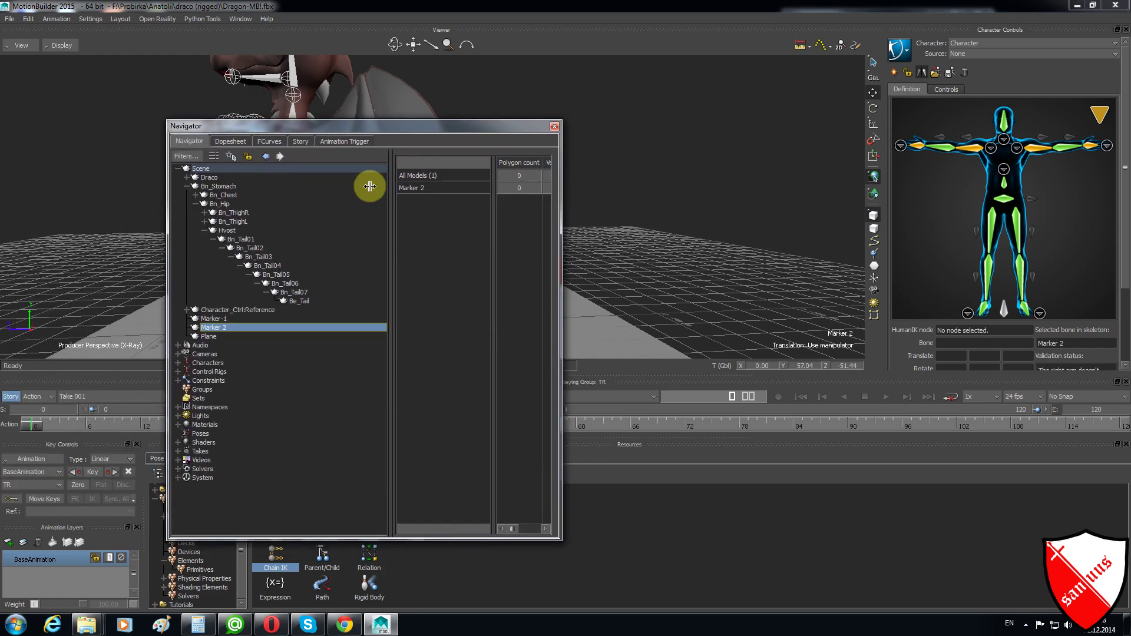
Expand the scene Constraints list and select Chain IK to show its settings
{"action": "left_click", "coordinate": [178, 380]}
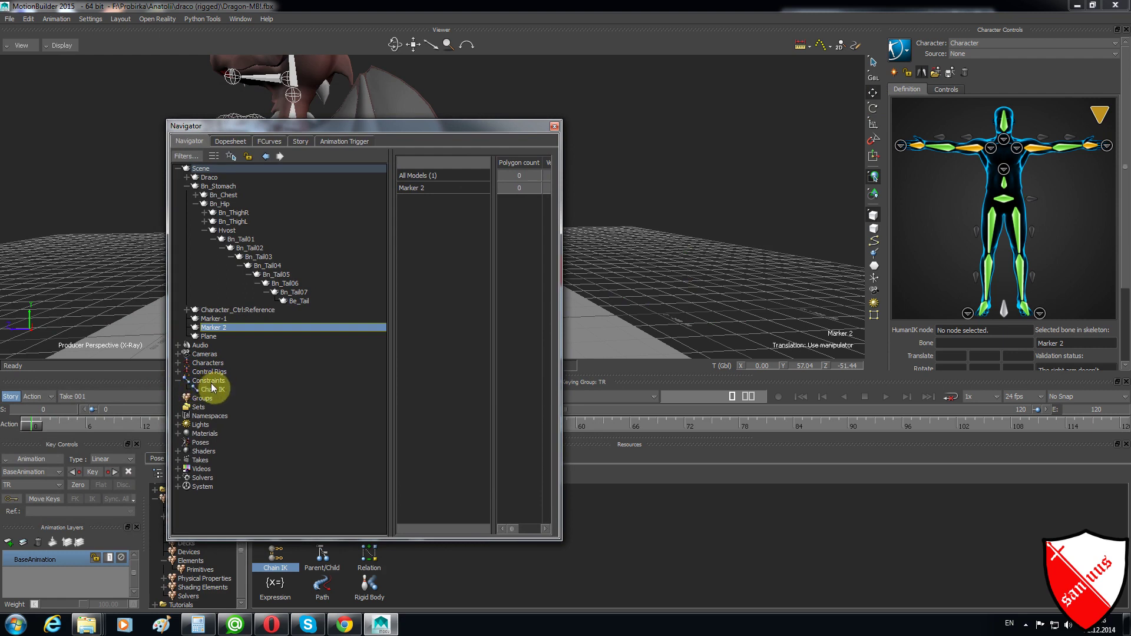
{"action": "left_click", "coordinate": [186, 142]}
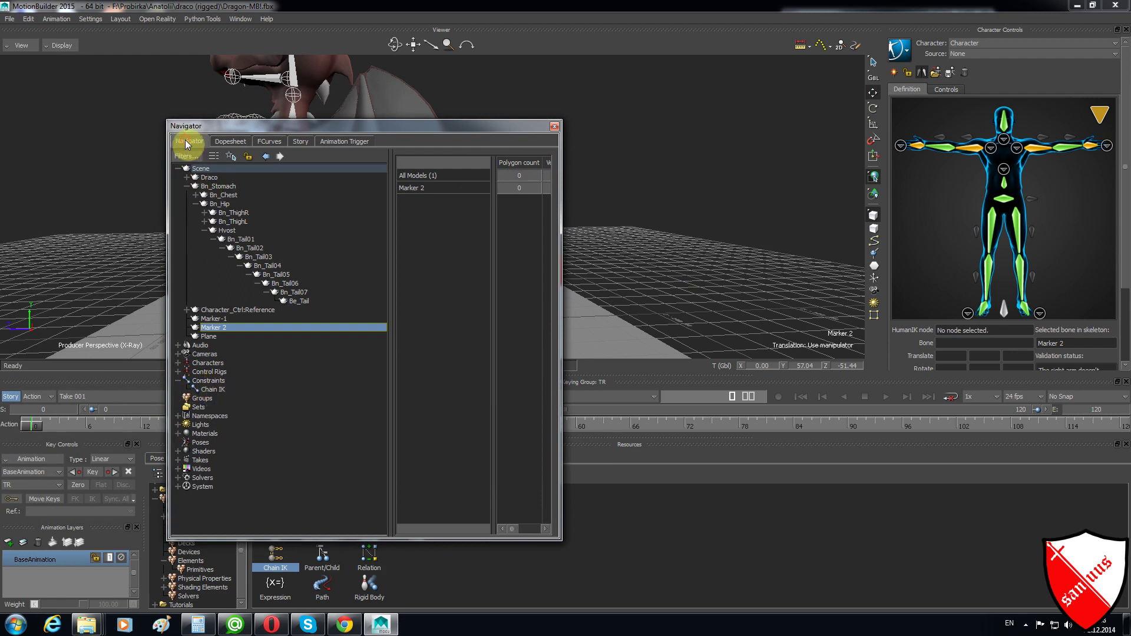
{"action": "left_click", "coordinate": [198, 381]}
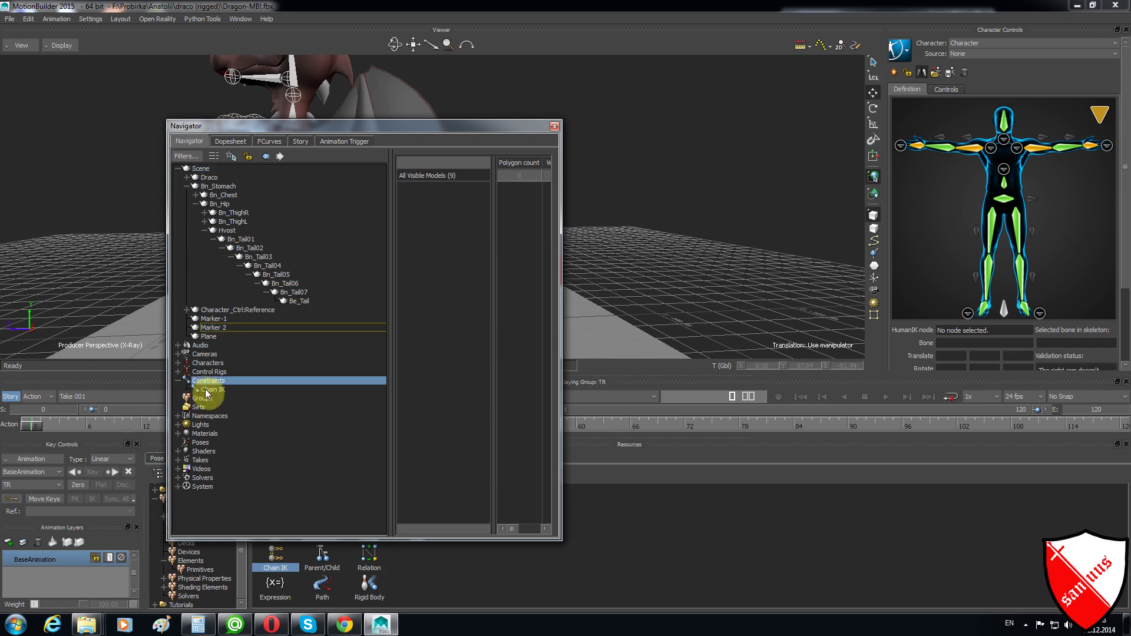
{"action": "left_click", "coordinate": [209, 390]}
Set Hvost as the Chain IK First Joint and Be_Tail as End Joint
{"action": "left_click_drag", "start_coordinate": [559, 274], "coordinate": [828, 274]}
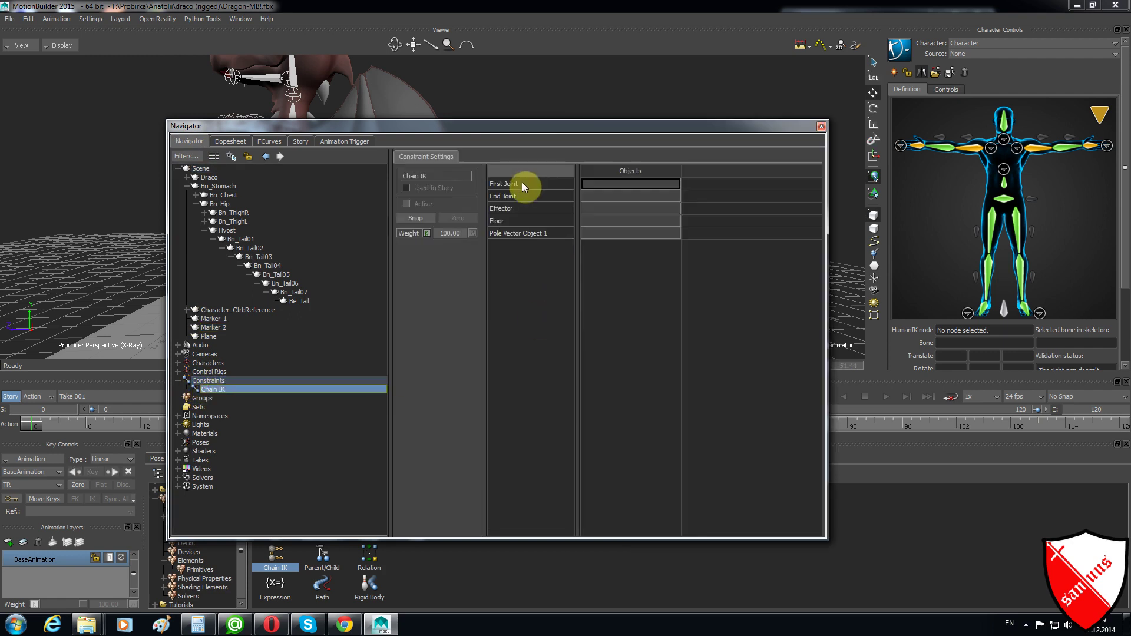
{"action": "left_click", "coordinate": [518, 185]}
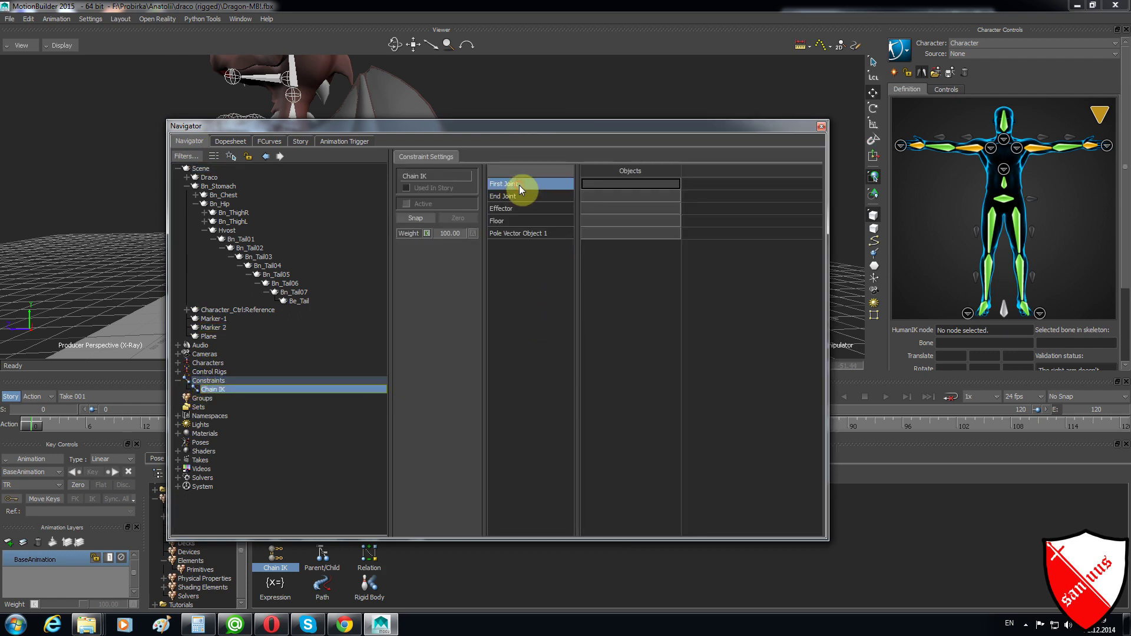
{"action": "left_click", "coordinate": [224, 231]}
{"action": "left_click_drag", "start_coordinate": [219, 234], "coordinate": [597, 184]}
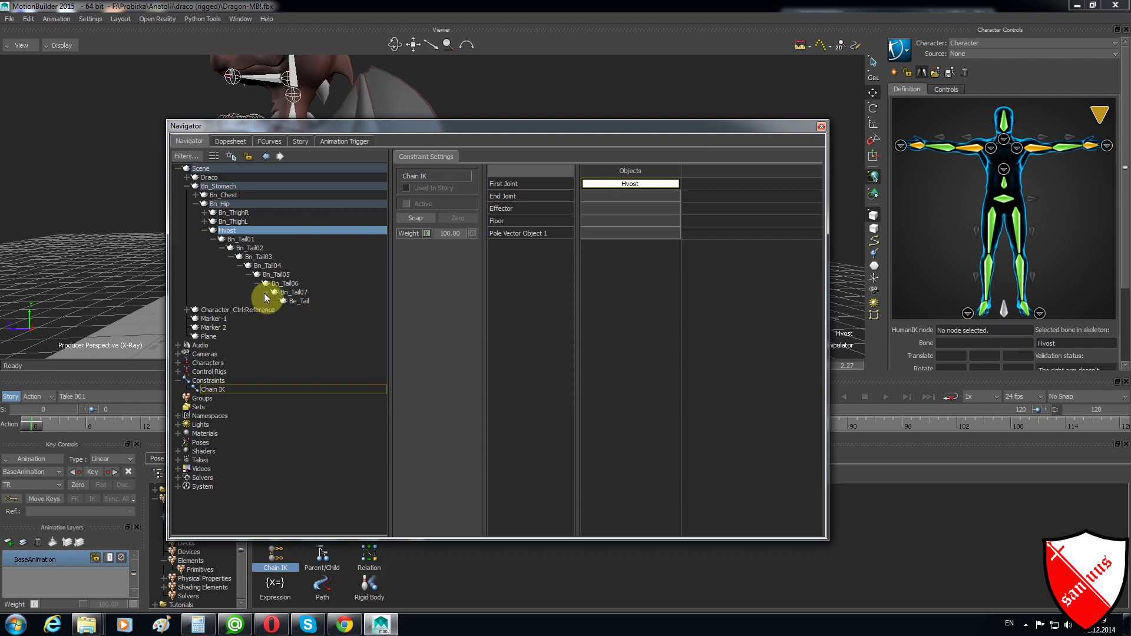
{"action": "left_click", "coordinate": [306, 303]}
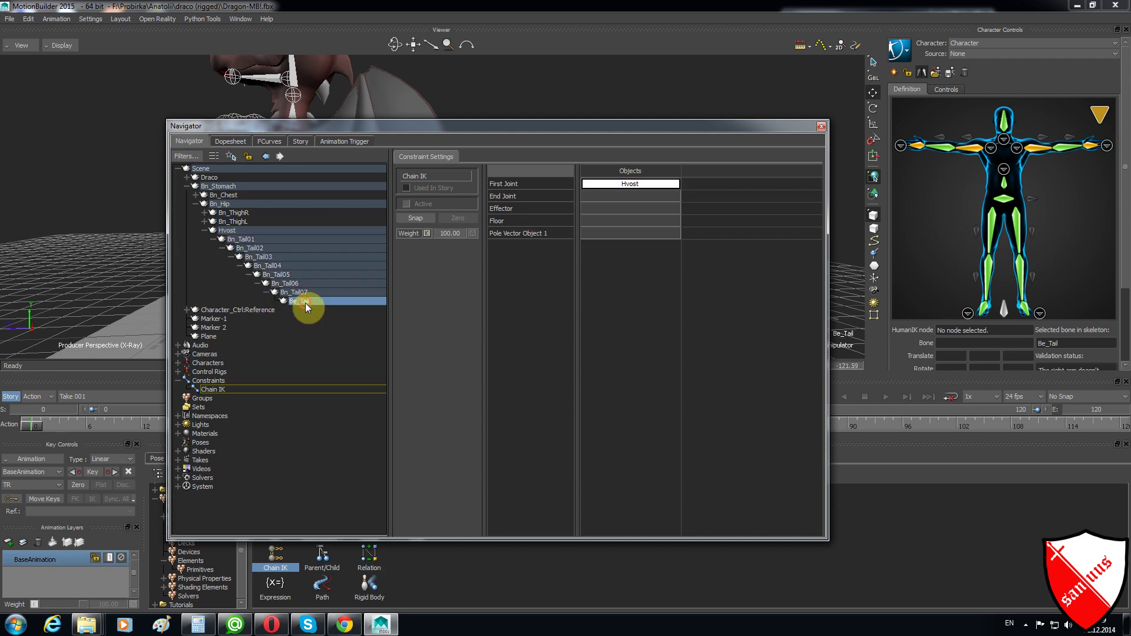
{"action": "left_click_drag", "start_coordinate": [306, 302], "coordinate": [617, 194]}
Assign Marker-1 as effector, Marker 2 as Pole Vector Object 1, and Plane as floor
{"action": "left_click", "coordinate": [518, 212]}
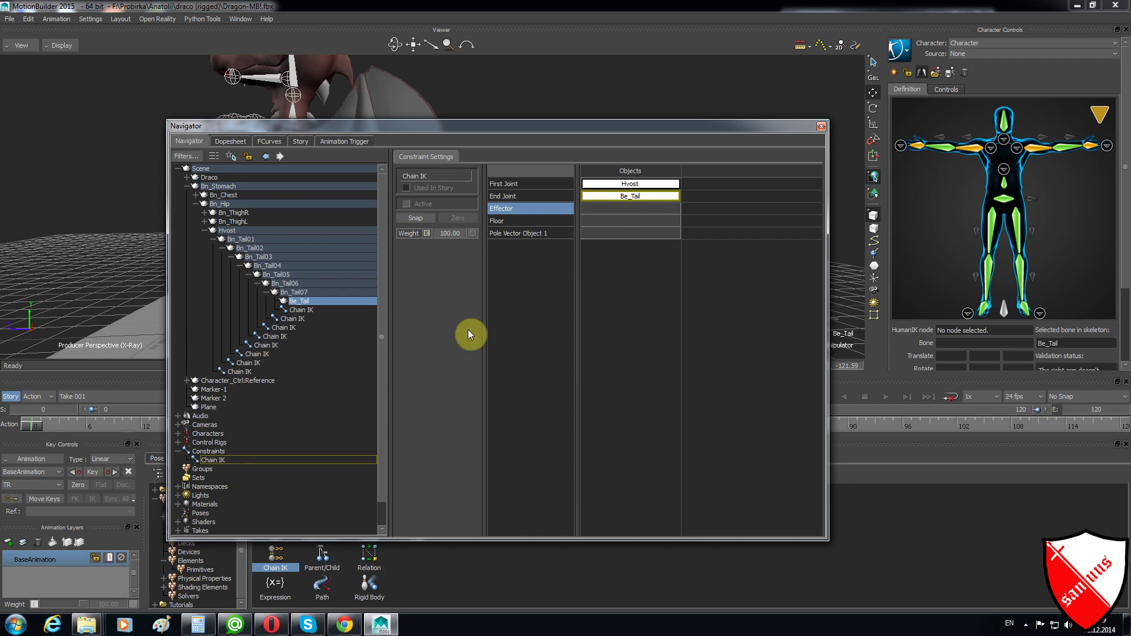
{"action": "left_click", "coordinate": [209, 390]}
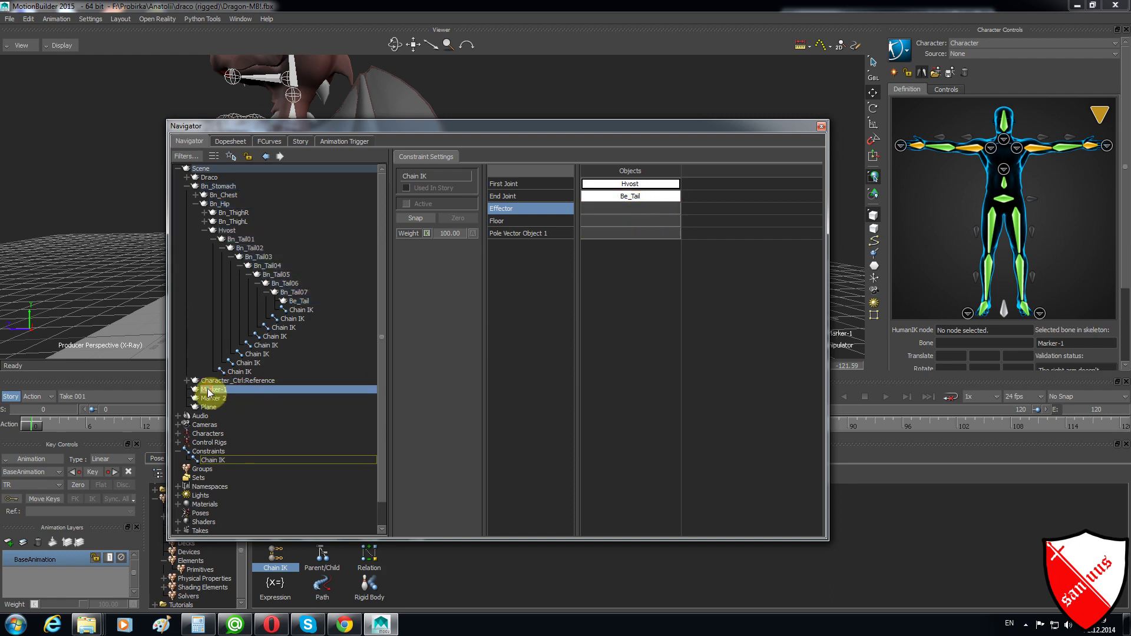
{"action": "mouse_move", "coordinate": [209, 391]}
{"action": "left_mouse_down"}
{"action": "mouse_move", "coordinate": [592, 223]}
{"action": "mouse_move", "coordinate": [602, 208]}
{"action": "left_mouse_up"}
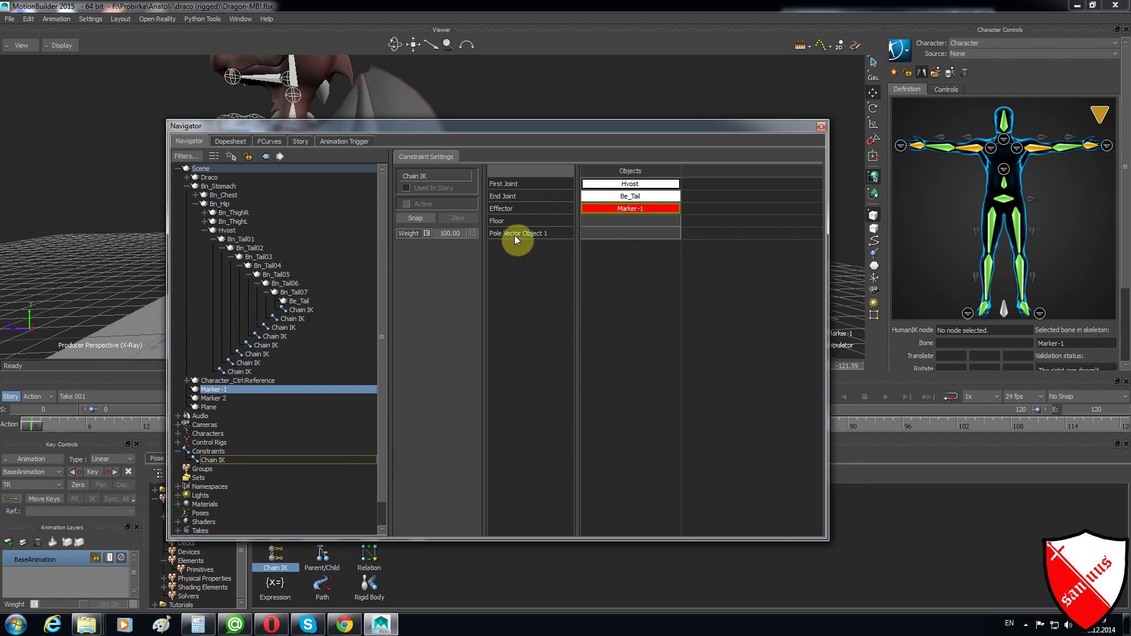
{"action": "left_click", "coordinate": [587, 235]}
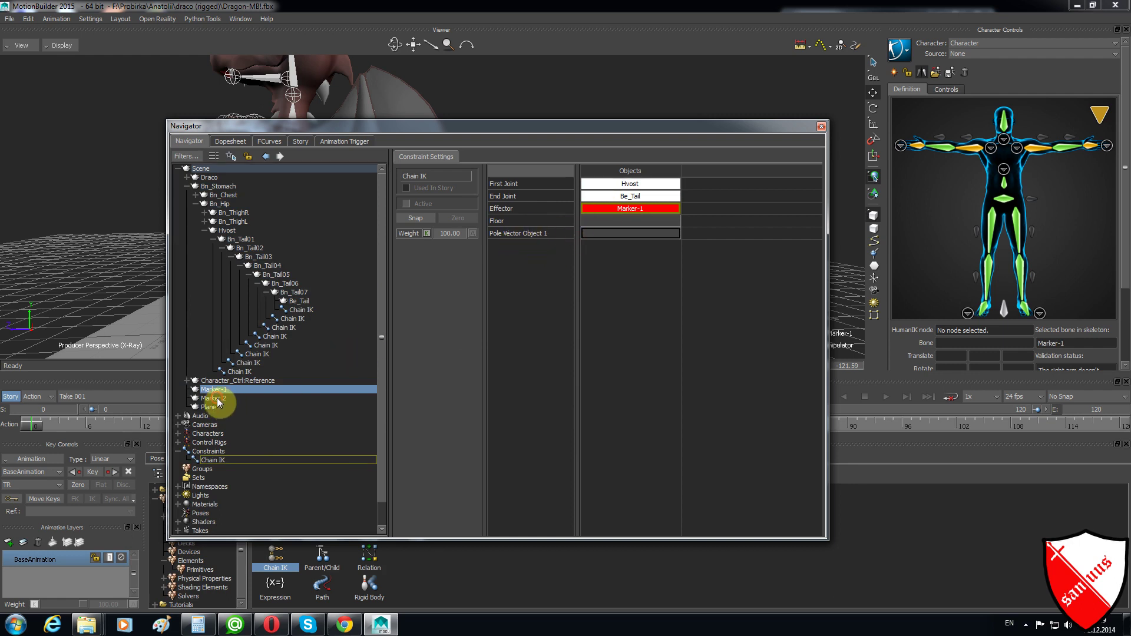
{"action": "left_click_drag", "start_coordinate": [218, 403], "coordinate": [629, 235]}
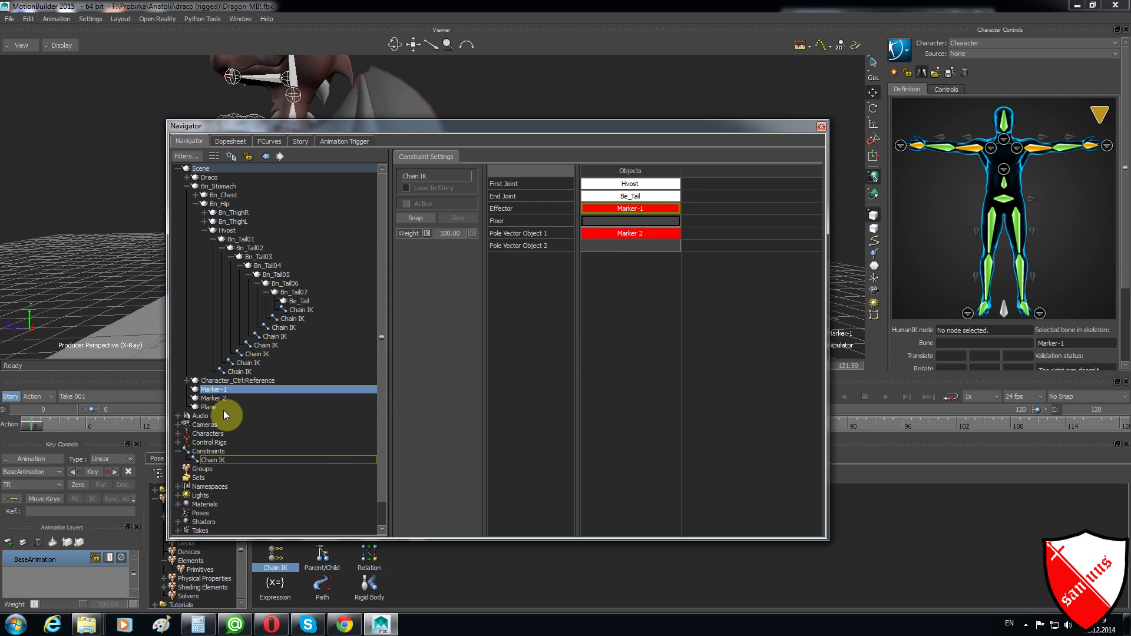
{"action": "left_click_drag", "start_coordinate": [211, 415], "coordinate": [620, 222]}
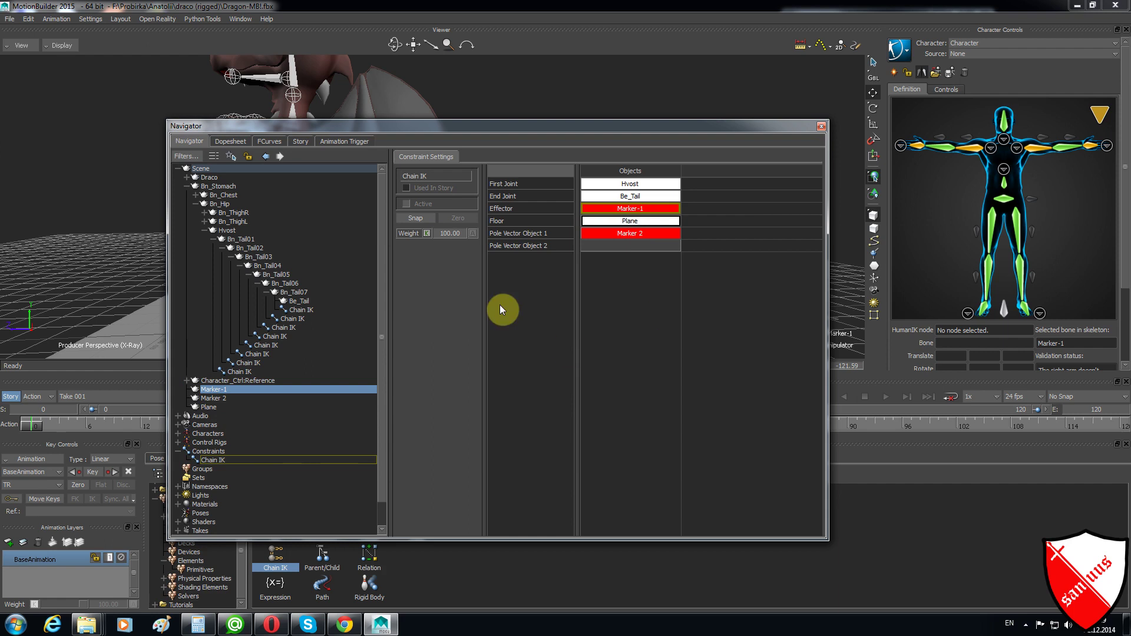
{"action": "left_click", "coordinate": [207, 398], "text": "ctrl"}
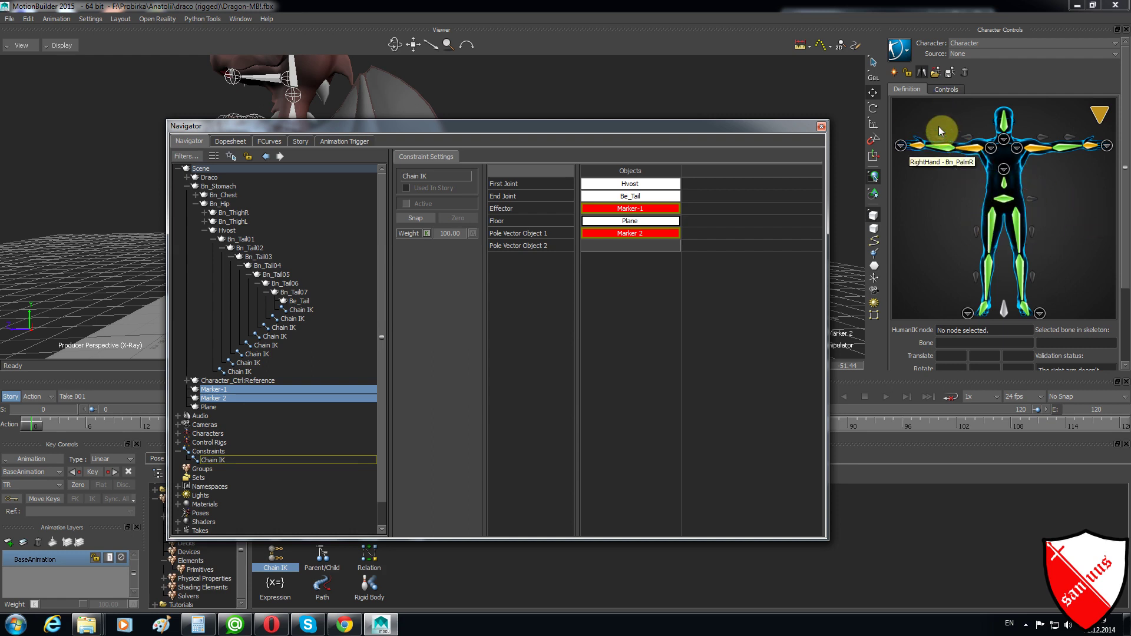
{"action": "left_click_drag", "start_coordinate": [759, 125], "coordinate": [727, 123]}
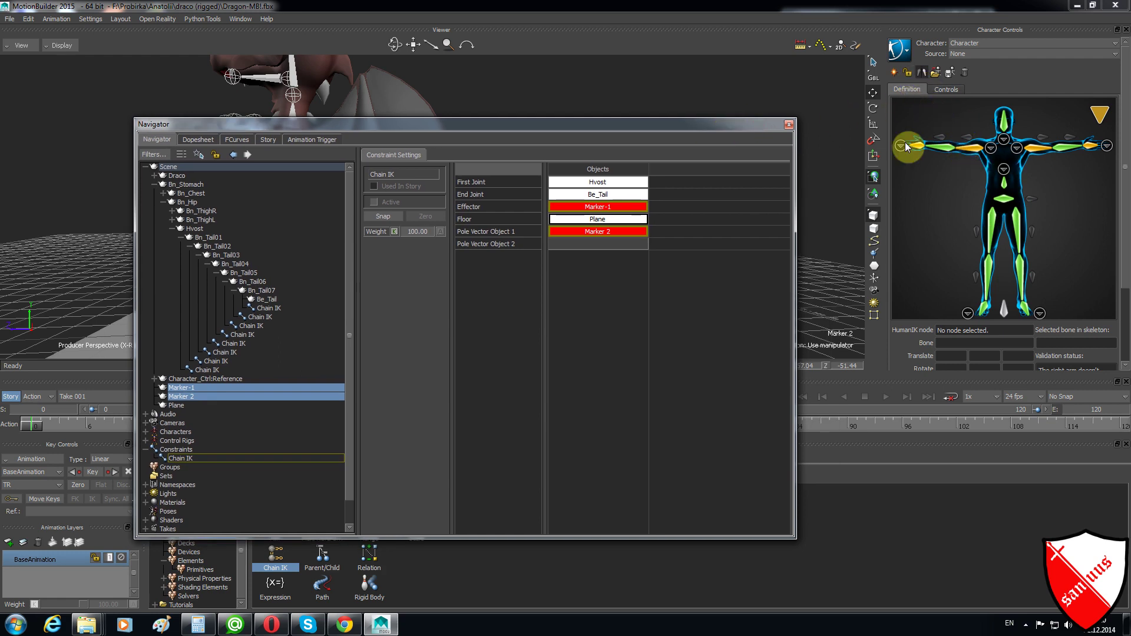
Re-characterize the dragon as a biped
{"action": "left_click", "coordinate": [908, 70]}
{"action": "left_click", "coordinate": [906, 71]}
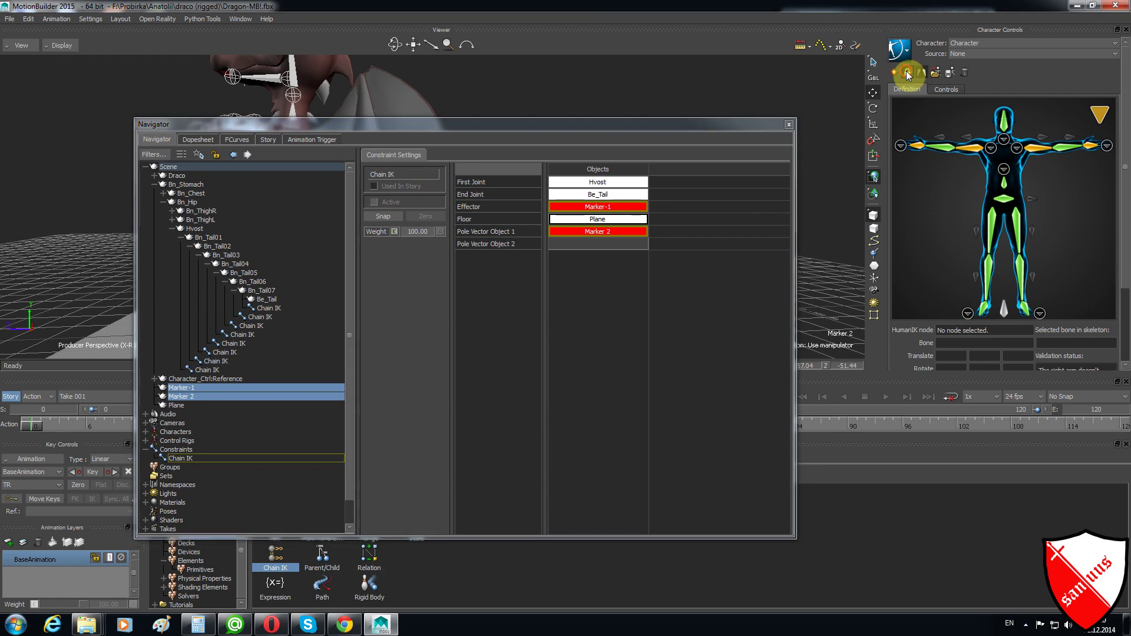
{"action": "left_click", "coordinate": [514, 346]}
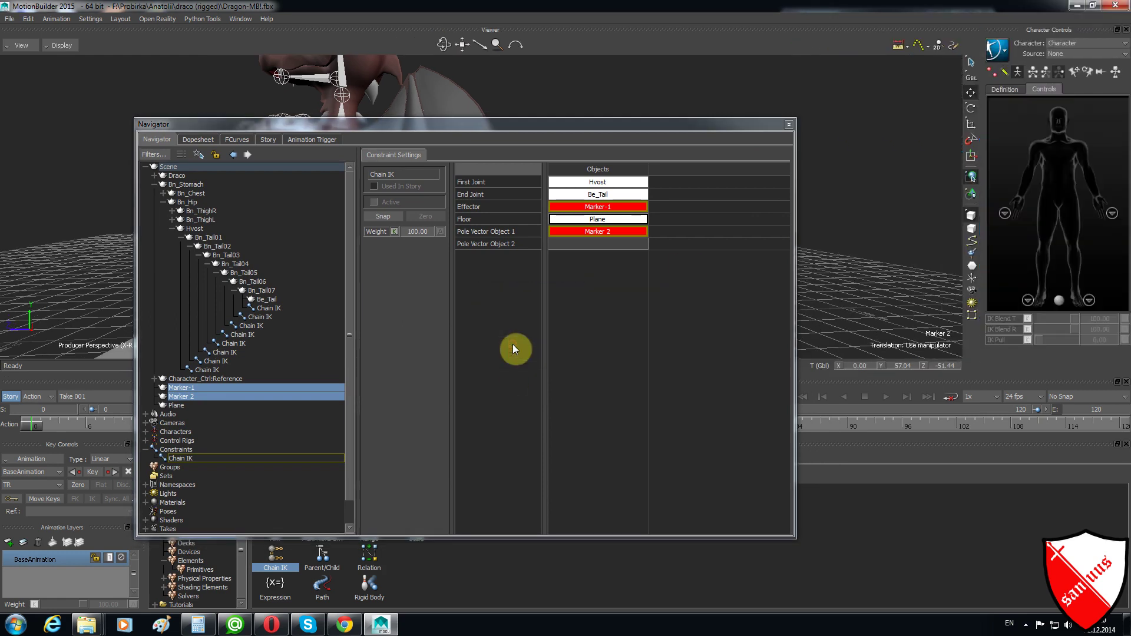
Set the character input source to Control Rig and select Character_Ctrl:HipsEffector
{"action": "left_click", "coordinate": [1113, 53]}
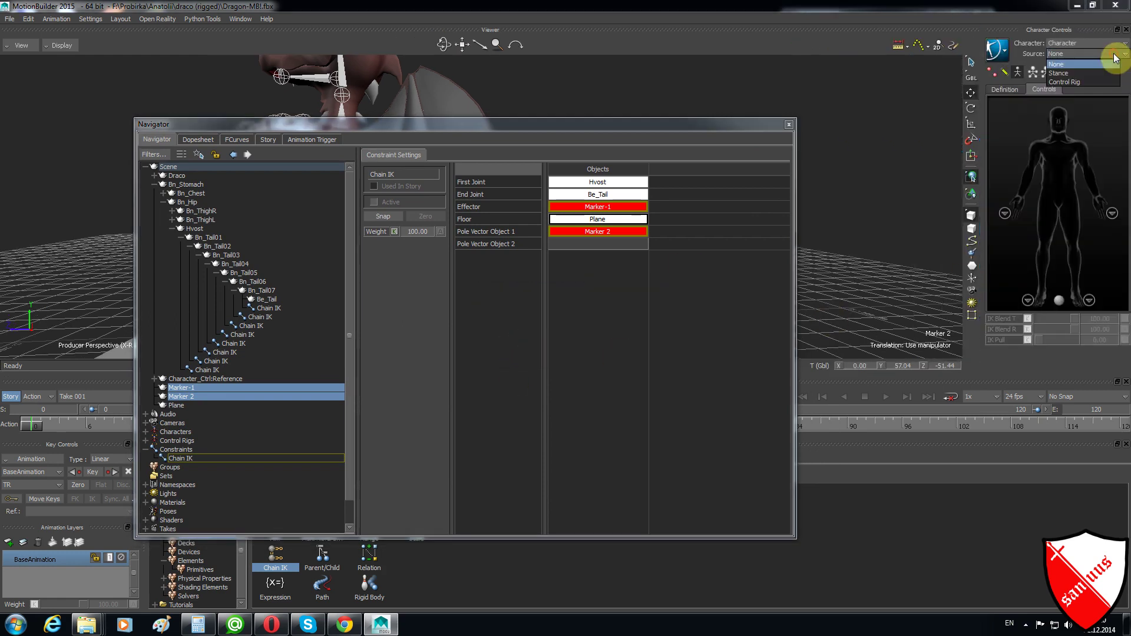
{"action": "left_click", "coordinate": [1065, 82]}
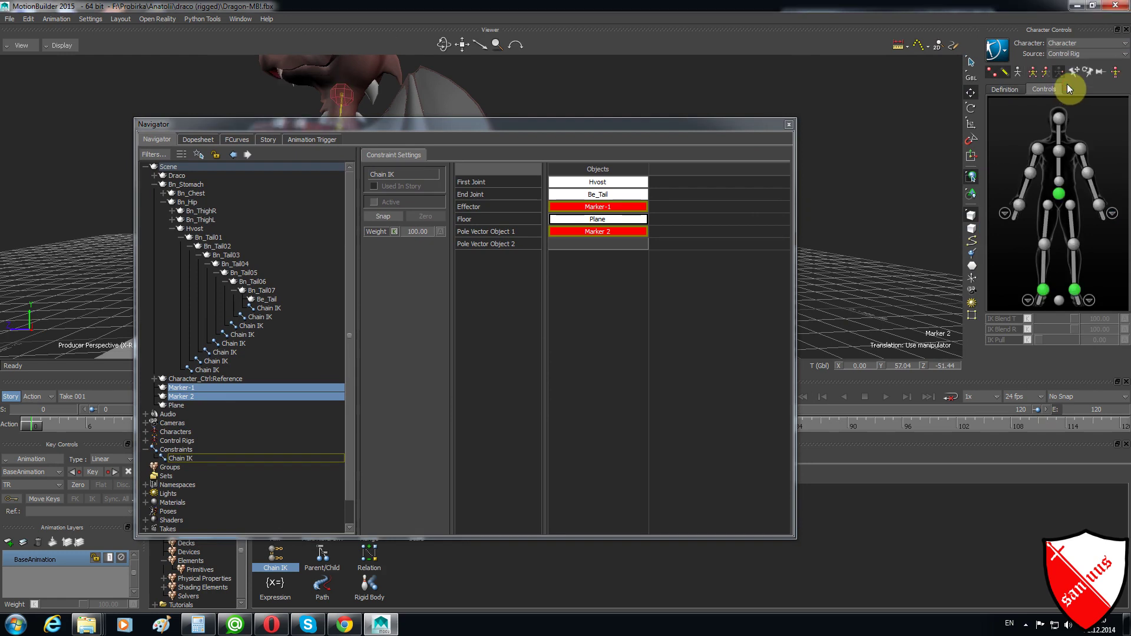
{"action": "left_click", "coordinate": [1060, 194]}
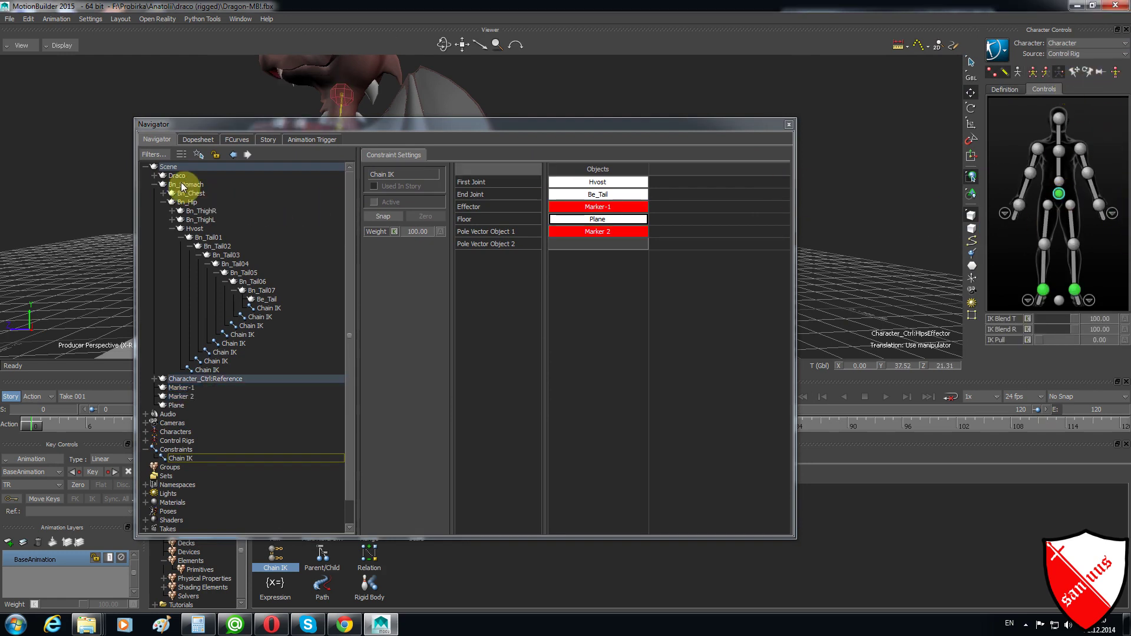
Parent Marker-1 and Marker 2 under Character_Ctrl:Hips, then reselect the Chain IK constraint
{"action": "left_click", "coordinate": [154, 379]}
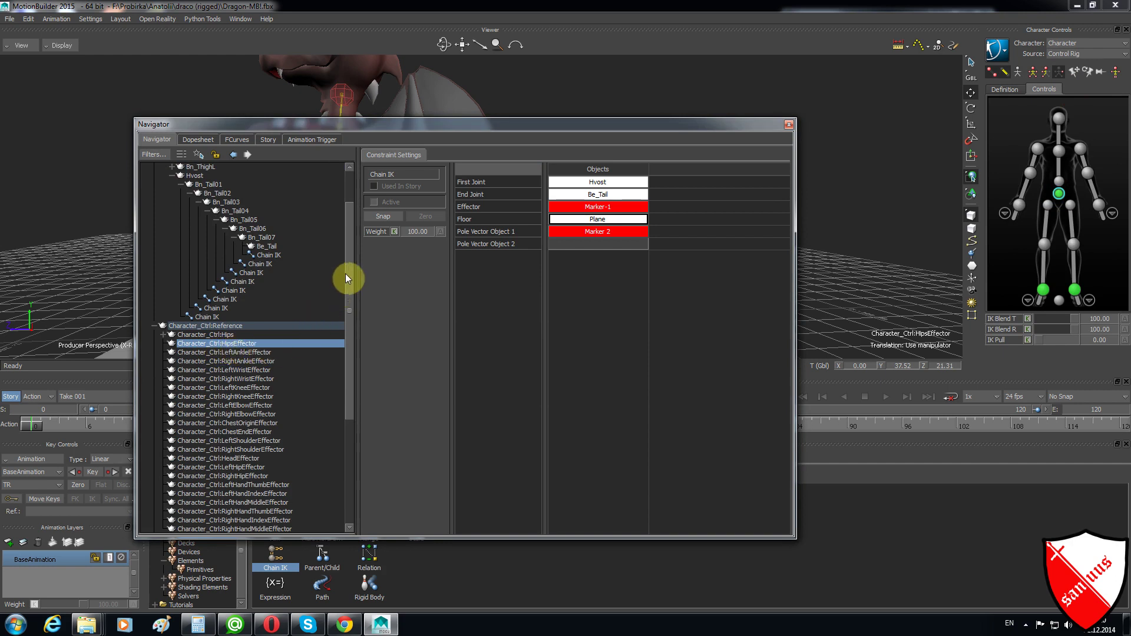
{"action": "left_click_drag", "start_coordinate": [349, 267], "coordinate": [347, 295]}
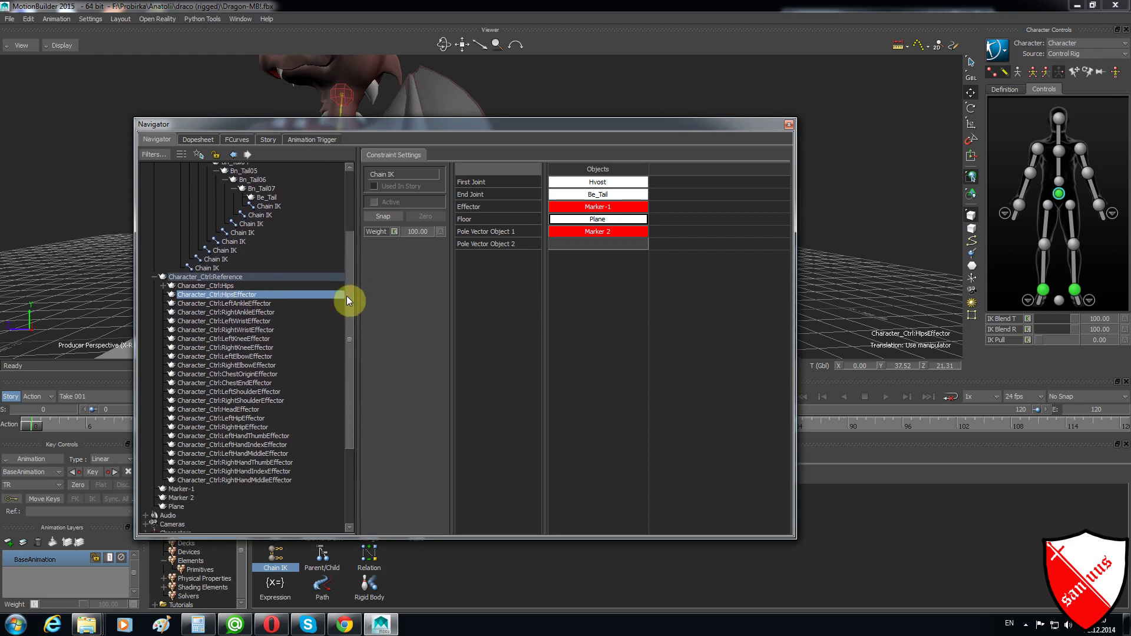
{"action": "left_click", "coordinate": [179, 490]}
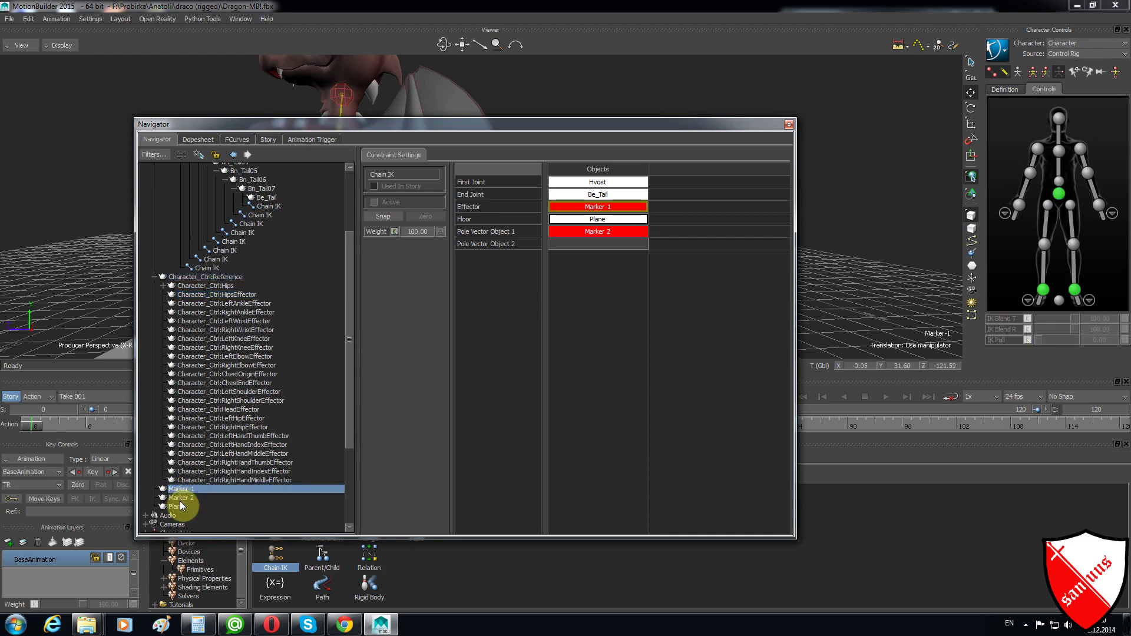
{"action": "left_click", "coordinate": [181, 499], "text": "ctrl"}
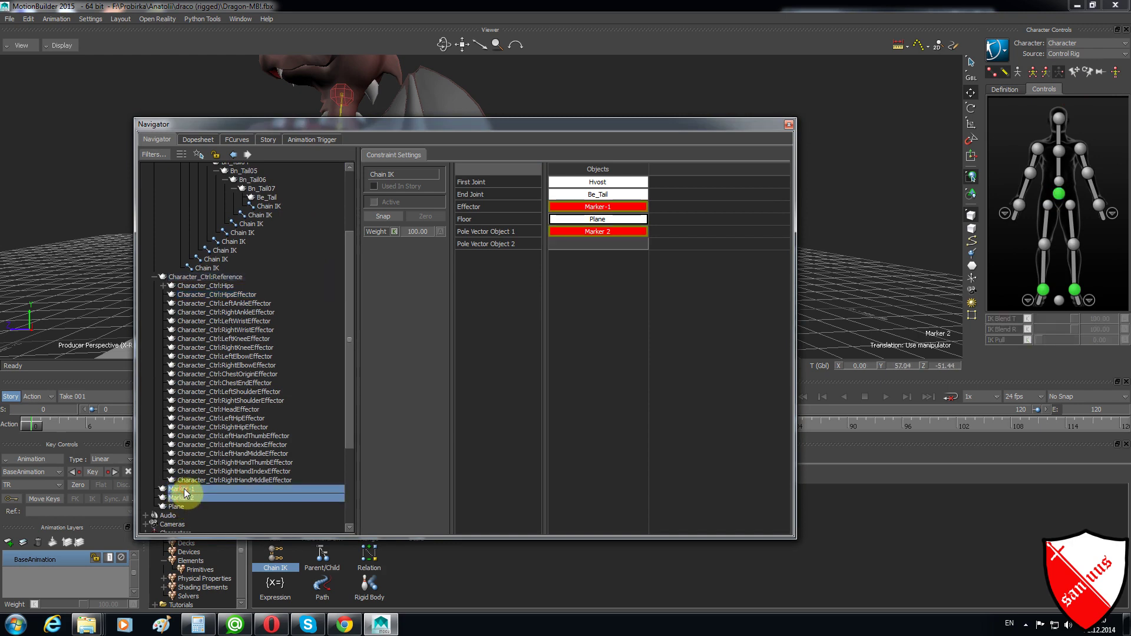
{"action": "left_click_drag", "start_coordinate": [185, 493], "coordinate": [235, 291]}
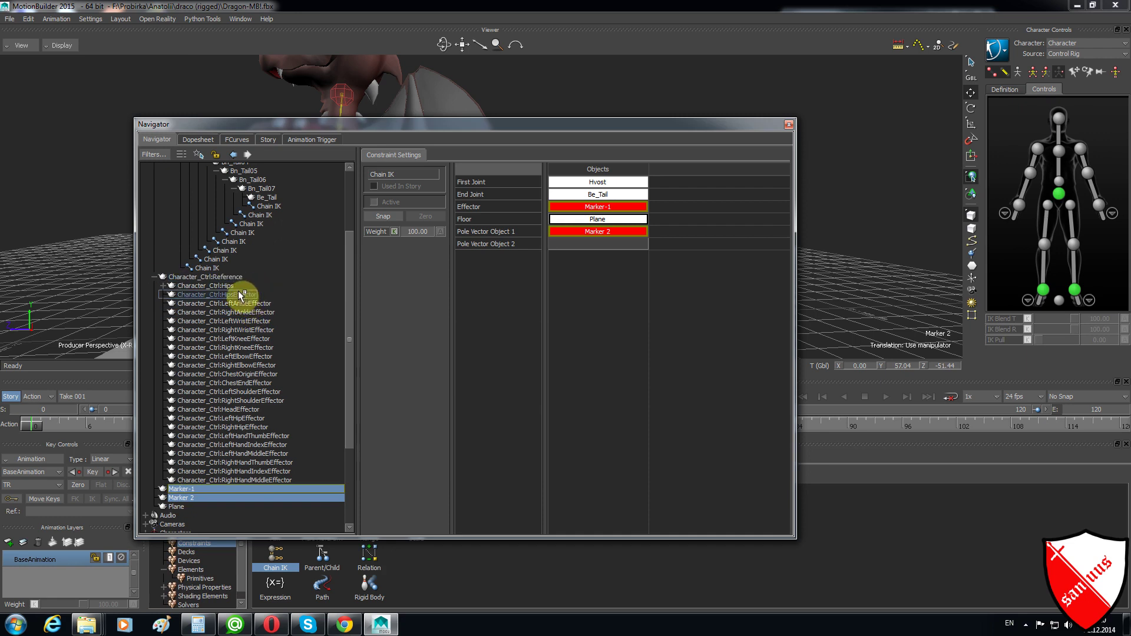
{"action": "left_click_drag", "start_coordinate": [234, 292], "coordinate": [229, 290]}
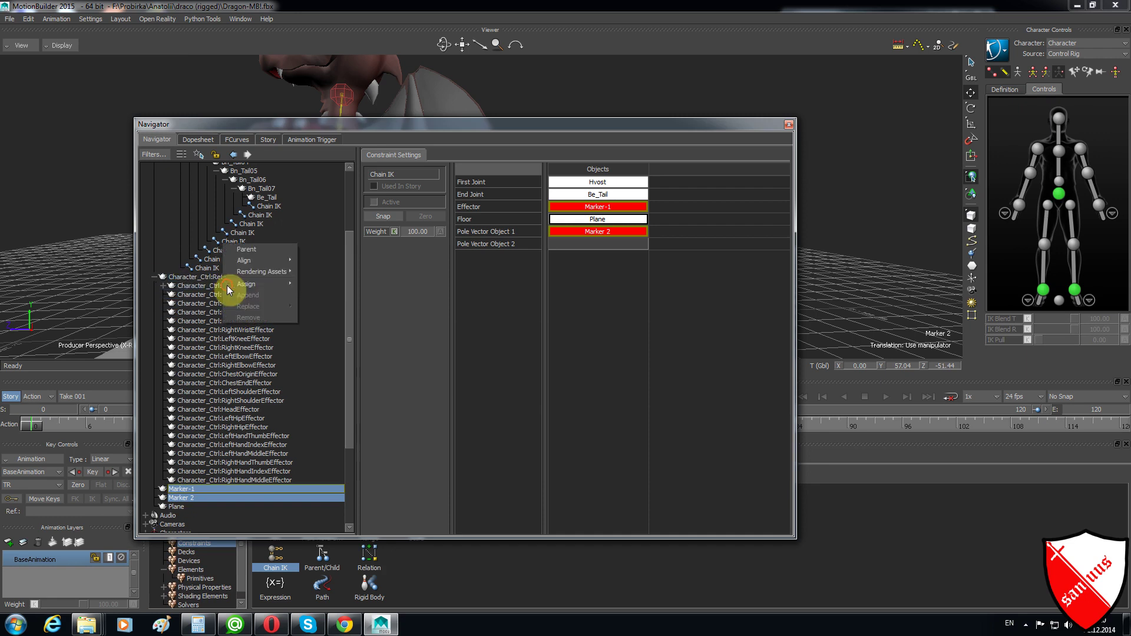
{"action": "left_click", "coordinate": [254, 249]}
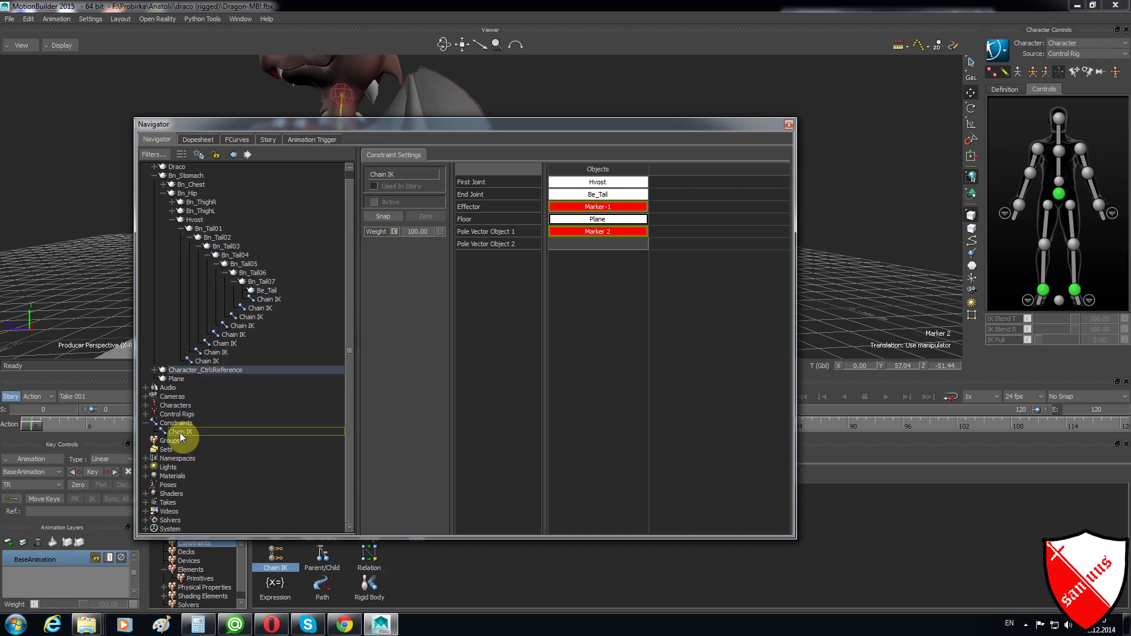
{"action": "left_click", "coordinate": [179, 433]}
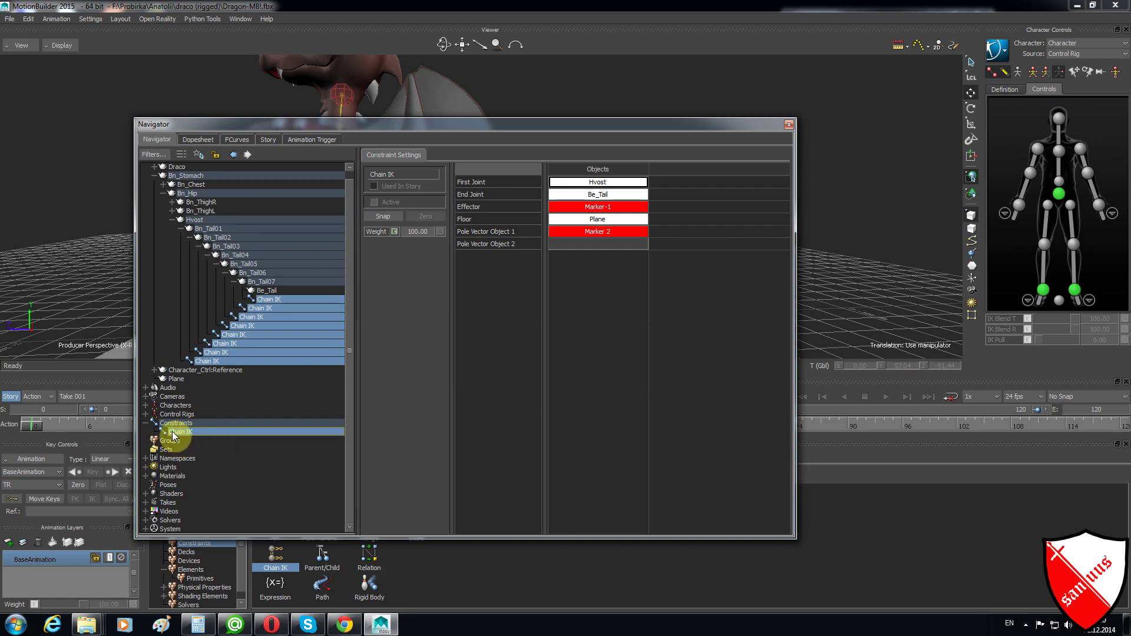
Activate the Chain IK constraint and switch to a layout with a larger viewer
{"action": "left_click", "coordinate": [376, 204]}
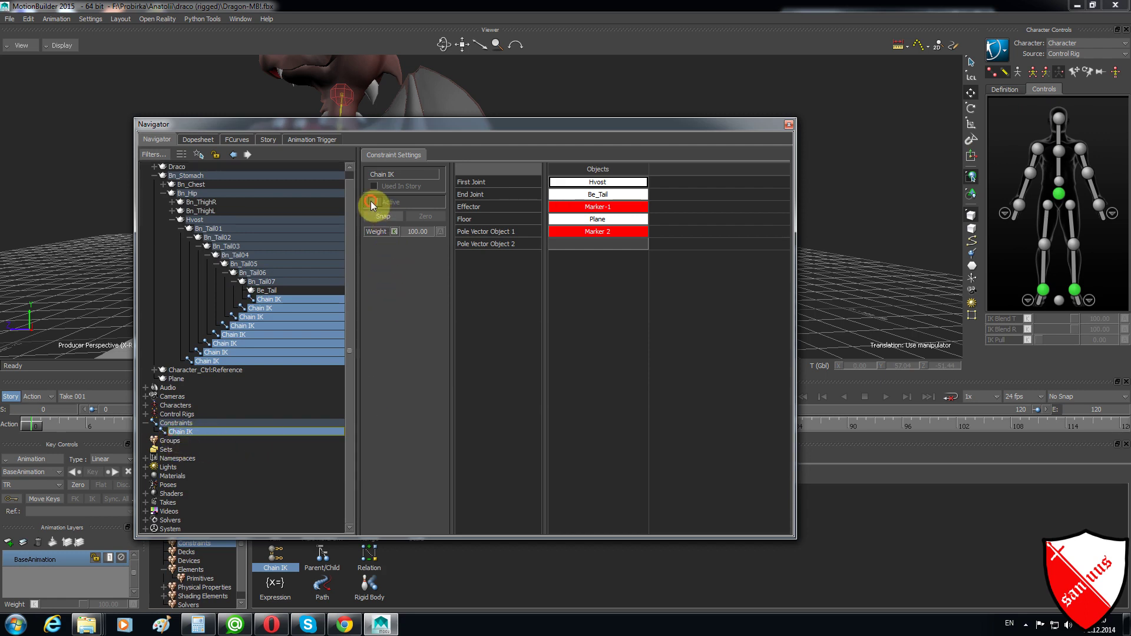
{"action": "left_click", "coordinate": [120, 19]}
{"action": "left_click", "coordinate": [128, 30]}
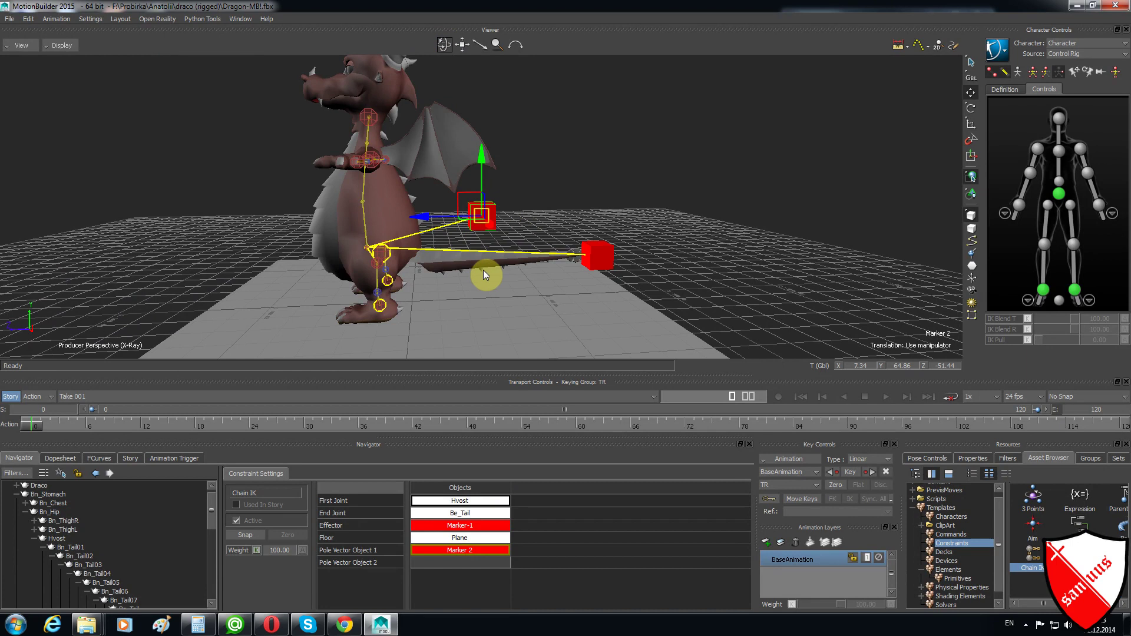
Move Marker 2 down and sideways to bend and swing the tail
{"action": "left_click_drag", "start_coordinate": [444, 43], "coordinate": [457, 194]}
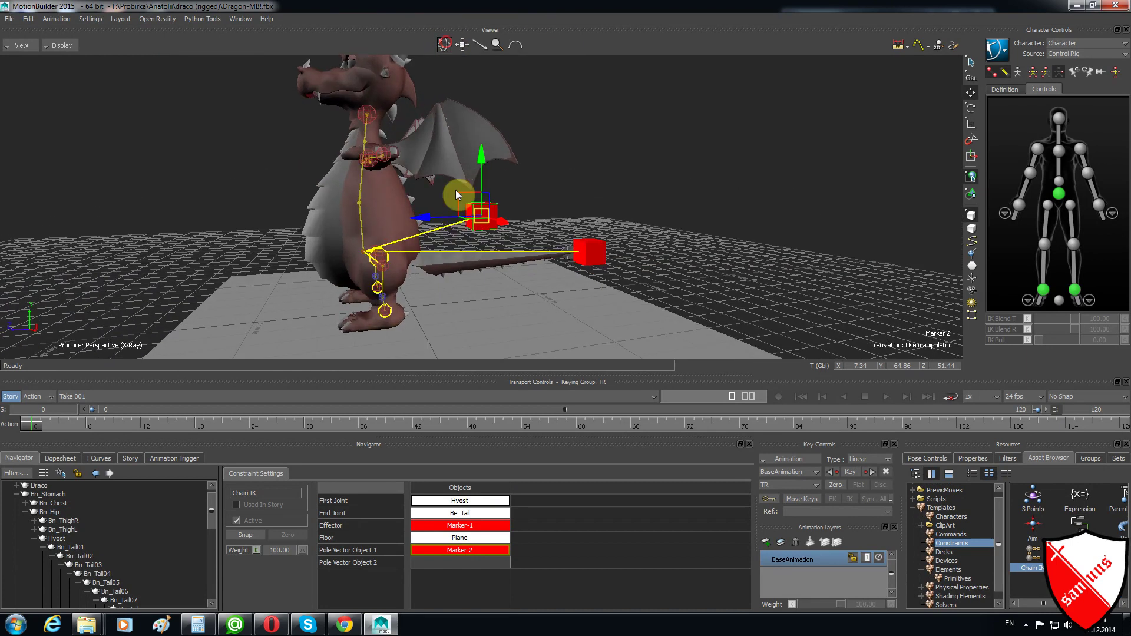
{"action": "scroll", "coordinate": [436, 265], "scroll_direction": "up", "scroll_amount": 2}
{"action": "scroll", "coordinate": [437, 263], "scroll_direction": "down", "scroll_amount": 2}
{"action": "left_click", "coordinate": [483, 221]}
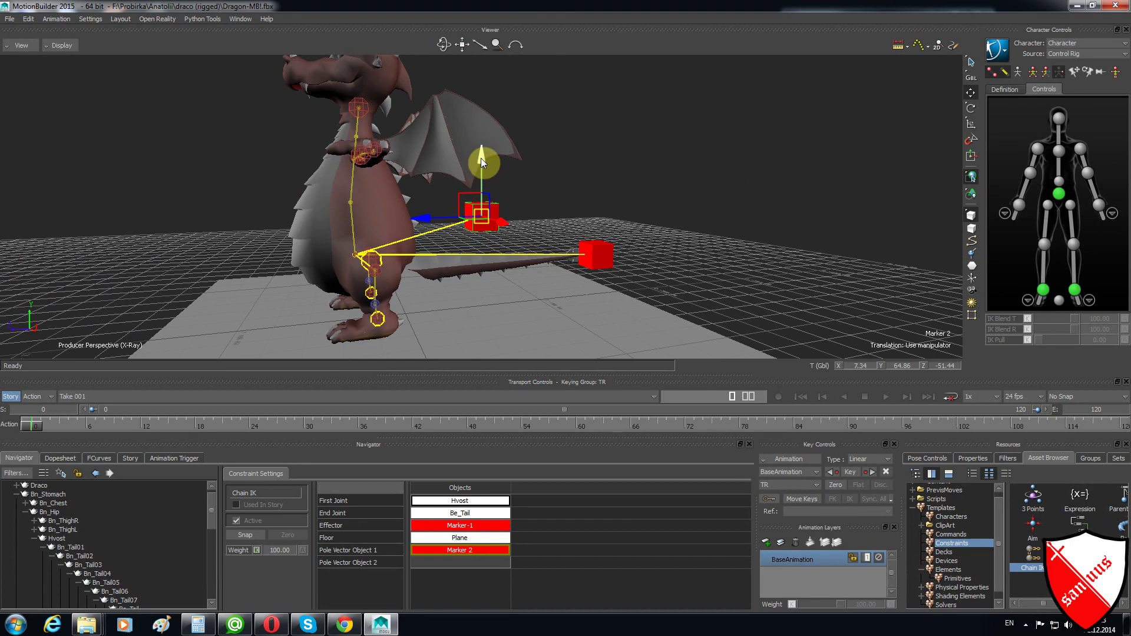
{"action": "left_click_drag", "start_coordinate": [481, 158], "coordinate": [501, 248]}
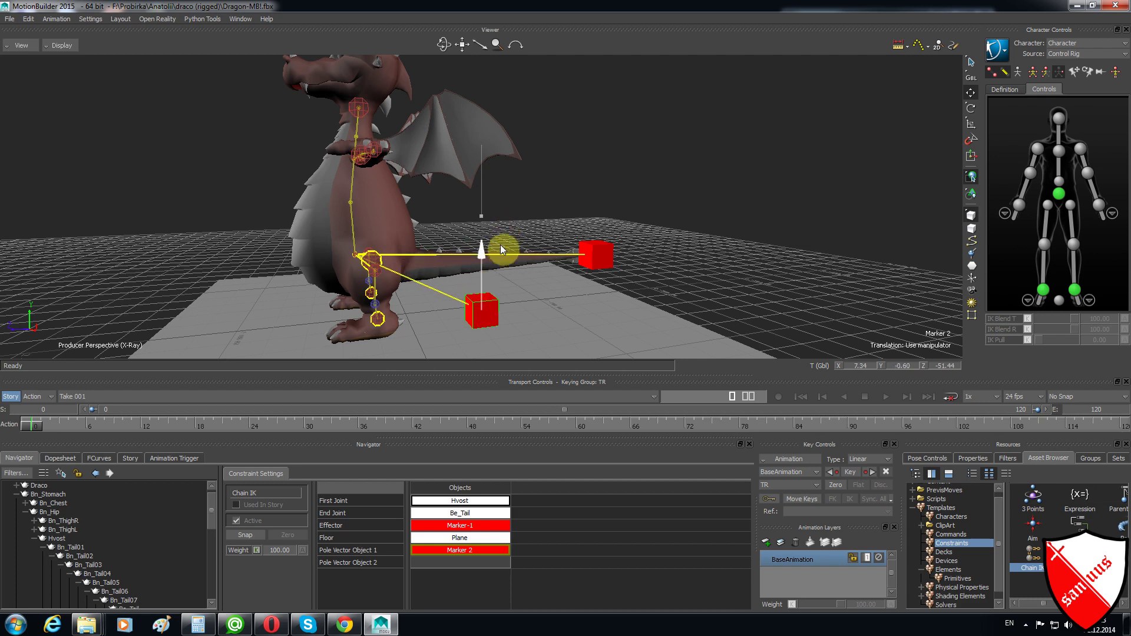
{"action": "left_click_drag", "start_coordinate": [500, 245], "coordinate": [500, 239]}
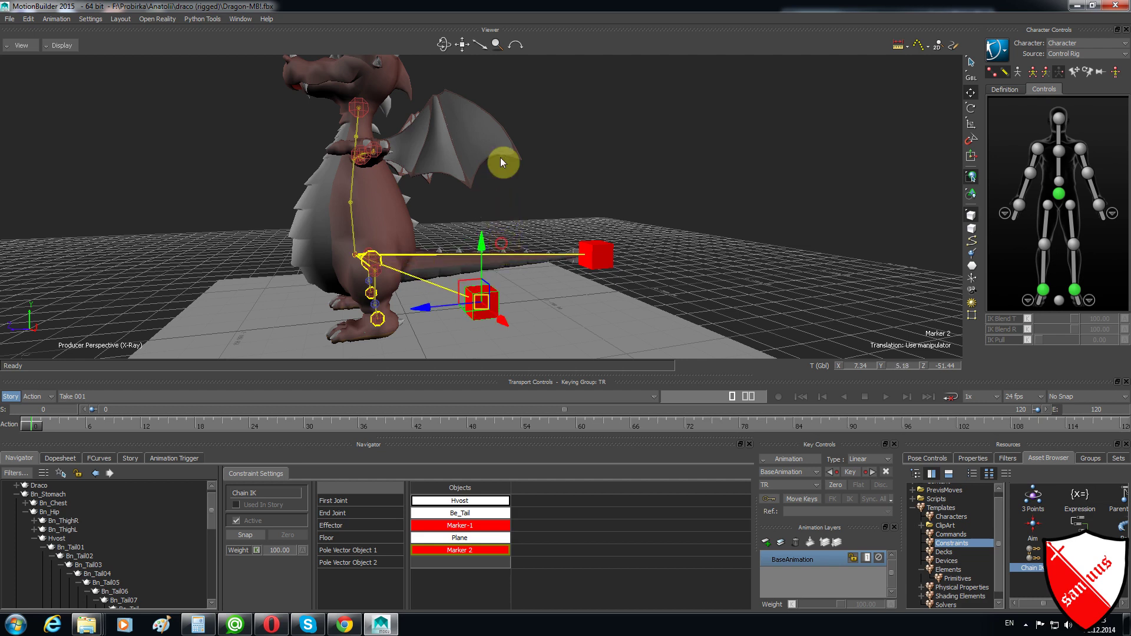
{"action": "left_click_drag", "start_coordinate": [442, 45], "coordinate": [443, 44]}
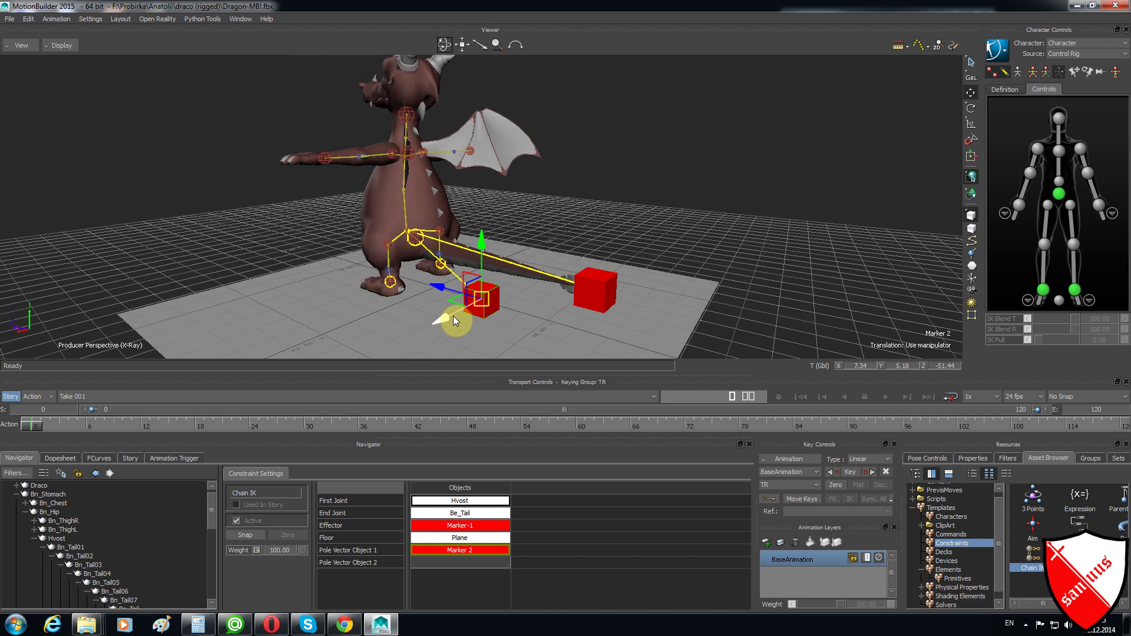
{"action": "mouse_move", "coordinate": [453, 321]}
{"action": "left_mouse_down"}
{"action": "mouse_move", "coordinate": [483, 301]}
{"action": "mouse_move", "coordinate": [423, 327]}
{"action": "mouse_move", "coordinate": [485, 301]}
{"action": "mouse_move", "coordinate": [421, 326]}
{"action": "mouse_move", "coordinate": [451, 312]}
{"action": "left_mouse_up"}
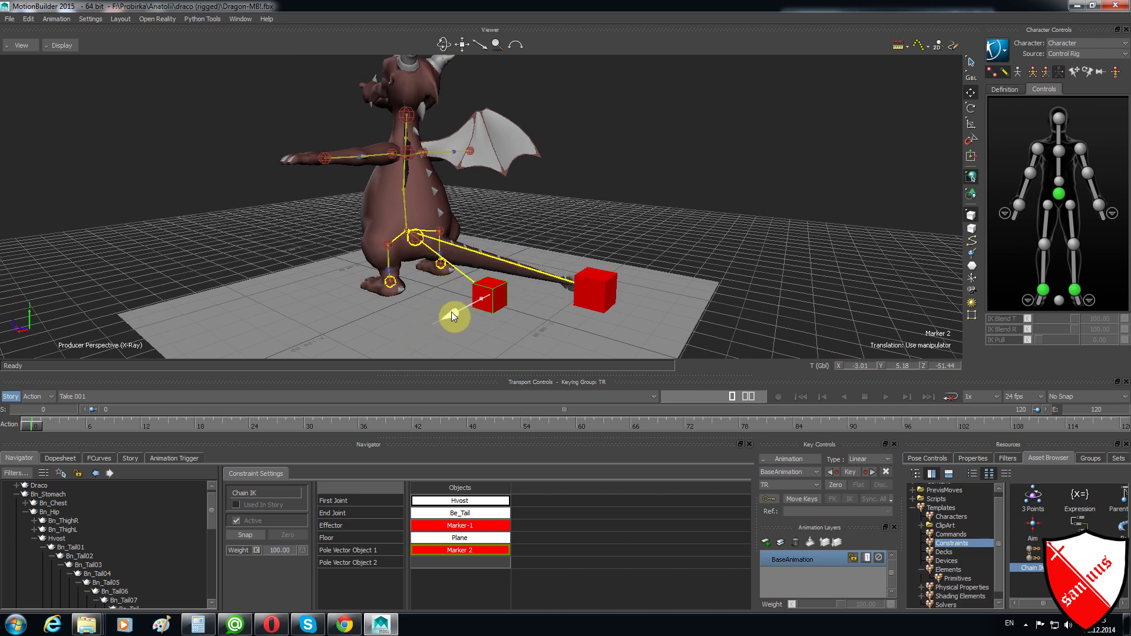
Move Marker-1 so the tail tip follows it
{"action": "left_click", "coordinate": [598, 295]}
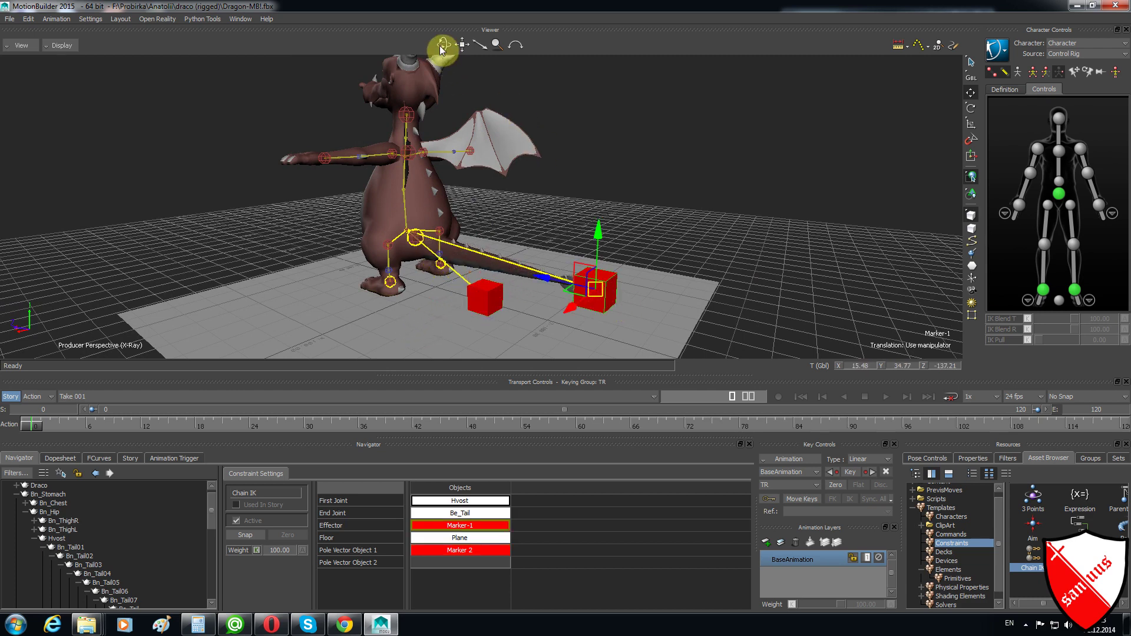
{"action": "mouse_move", "coordinate": [447, 46]}
{"action": "left_mouse_down"}
{"action": "mouse_move", "coordinate": [674, 250]}
{"action": "mouse_move", "coordinate": [608, 257]}
{"action": "mouse_move", "coordinate": [442, 158]}
{"action": "mouse_move", "coordinate": [511, 154]}
{"action": "mouse_move", "coordinate": [583, 228]}
{"action": "mouse_move", "coordinate": [459, 198]}
{"action": "mouse_move", "coordinate": [454, 222]}
{"action": "mouse_move", "coordinate": [527, 202]}
{"action": "mouse_move", "coordinate": [589, 255]}
{"action": "mouse_move", "coordinate": [470, 126]}
{"action": "mouse_move", "coordinate": [495, 169]}
{"action": "mouse_move", "coordinate": [474, 232]}
{"action": "mouse_move", "coordinate": [505, 207]}
{"action": "mouse_move", "coordinate": [539, 265]}
{"action": "mouse_move", "coordinate": [505, 205]}
{"action": "mouse_move", "coordinate": [556, 344]}
{"action": "left_mouse_up"}
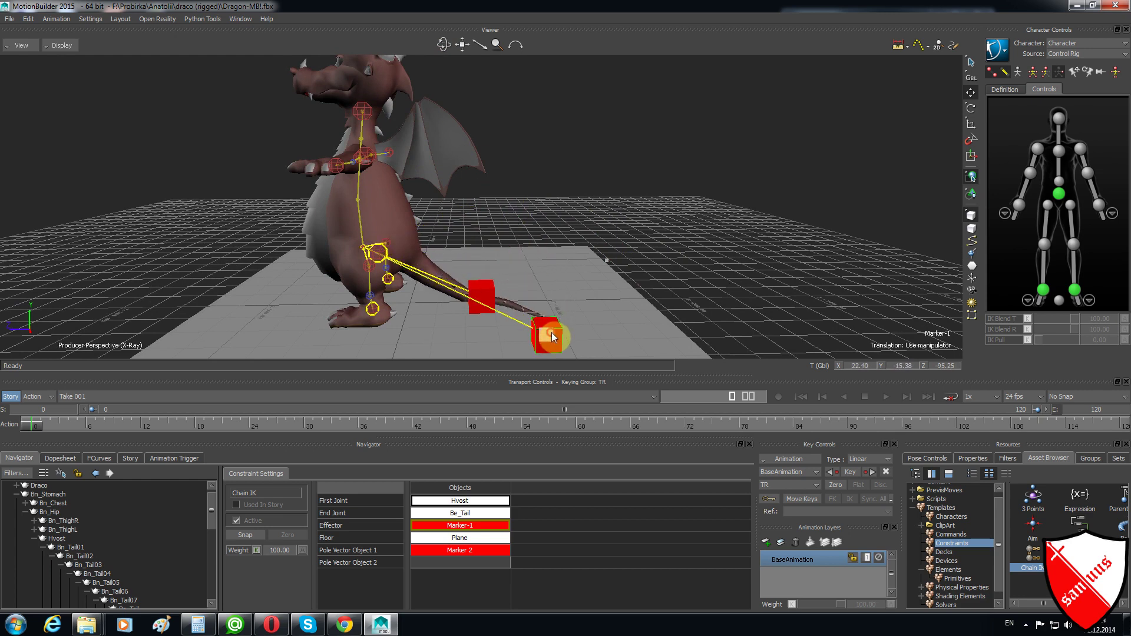
{"action": "left_click_drag", "start_coordinate": [443, 43], "coordinate": [462, 44]}
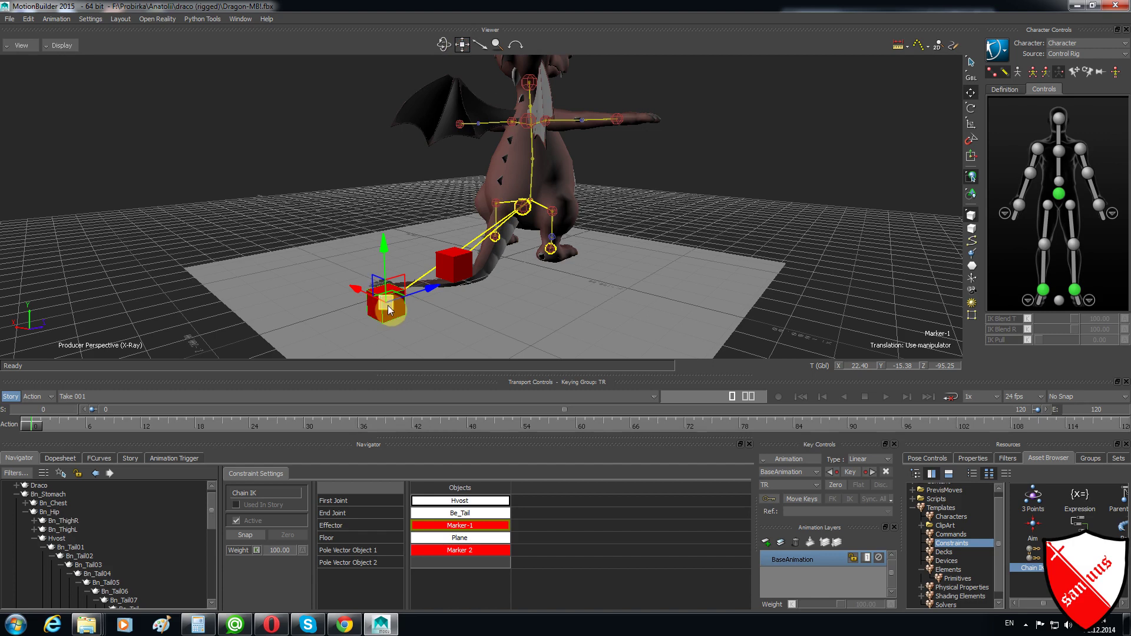
{"action": "mouse_move", "coordinate": [386, 303]}
{"action": "left_mouse_down"}
{"action": "mouse_move", "coordinate": [396, 302]}
{"action": "mouse_move", "coordinate": [356, 228]}
{"action": "mouse_move", "coordinate": [391, 348]}
{"action": "mouse_move", "coordinate": [411, 372]}
{"action": "mouse_move", "coordinate": [470, 384]}
{"action": "mouse_move", "coordinate": [387, 343]}
{"action": "mouse_move", "coordinate": [351, 286]}
{"action": "mouse_move", "coordinate": [388, 302]}
{"action": "mouse_move", "coordinate": [384, 224]}
{"action": "mouse_move", "coordinate": [402, 158]}
{"action": "left_mouse_up"}
Shift Marker 2 left and up to refine the tail bend
{"action": "mouse_move", "coordinate": [450, 282]}
{"action": "left_mouse_down"}
{"action": "mouse_move", "coordinate": [457, 273]}
{"action": "mouse_move", "coordinate": [391, 252]}
{"action": "mouse_move", "coordinate": [495, 295]}
{"action": "mouse_move", "coordinate": [393, 264]}
{"action": "left_mouse_up"}
{"action": "left_click", "coordinate": [445, 47]}
{"action": "left_click_drag", "start_coordinate": [444, 46], "coordinate": [540, 167]}
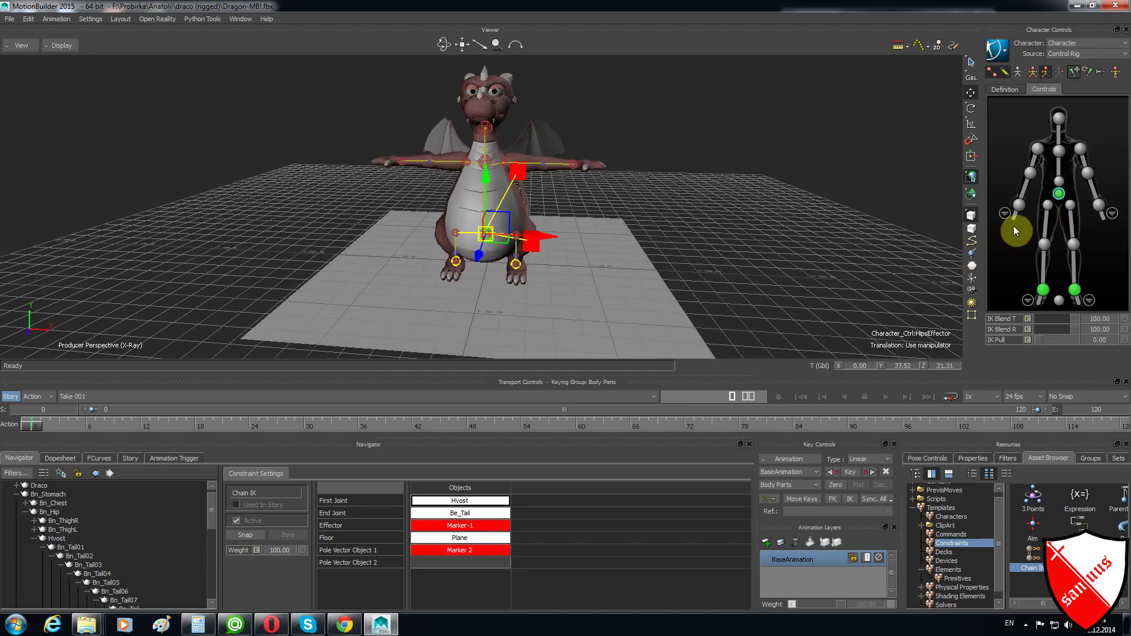
Translate the hips effector along X so the body and tail markers move together
{"action": "left_click_drag", "start_coordinate": [550, 235], "coordinate": [650, 250]}
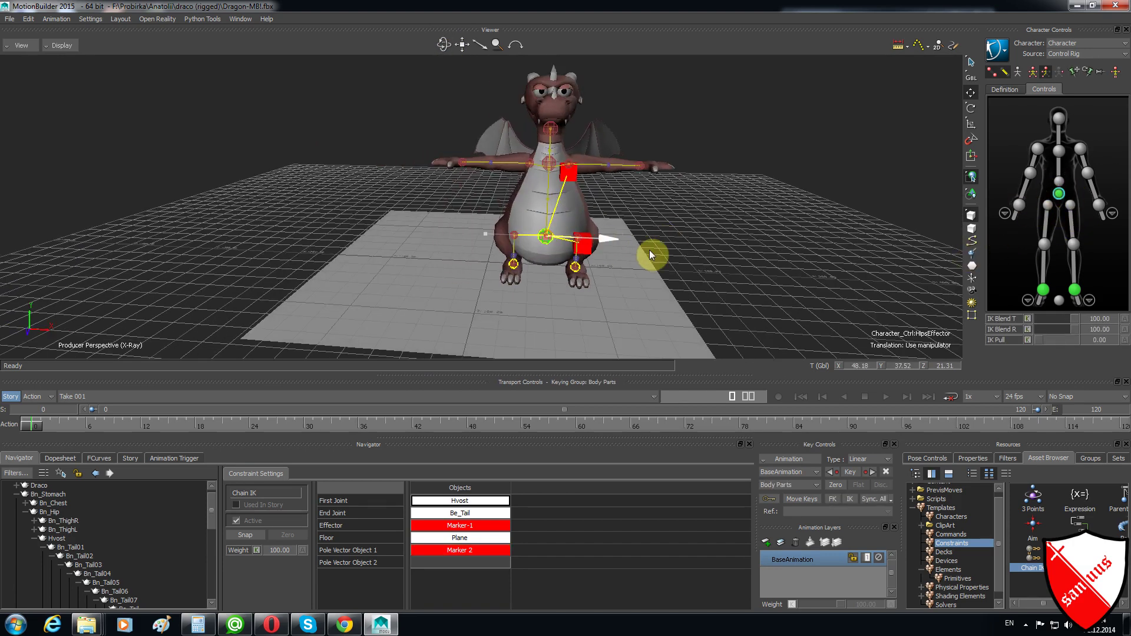
{"action": "mouse_move", "coordinate": [525, 234]}
{"action": "left_mouse_down"}
{"action": "mouse_move", "coordinate": [987, 373]}
{"action": "mouse_move", "coordinate": [343, 304]}
{"action": "left_mouse_up"}
{"action": "mouse_move", "coordinate": [443, 46]}
{"action": "left_mouse_down"}
{"action": "mouse_move", "coordinate": [375, 184]}
{"action": "mouse_move", "coordinate": [468, 293]}
{"action": "mouse_move", "coordinate": [404, 249]}
{"action": "mouse_move", "coordinate": [401, 185]}
{"action": "left_mouse_up"}
{"action": "left_click_drag", "start_coordinate": [427, 229], "coordinate": [579, 293]}
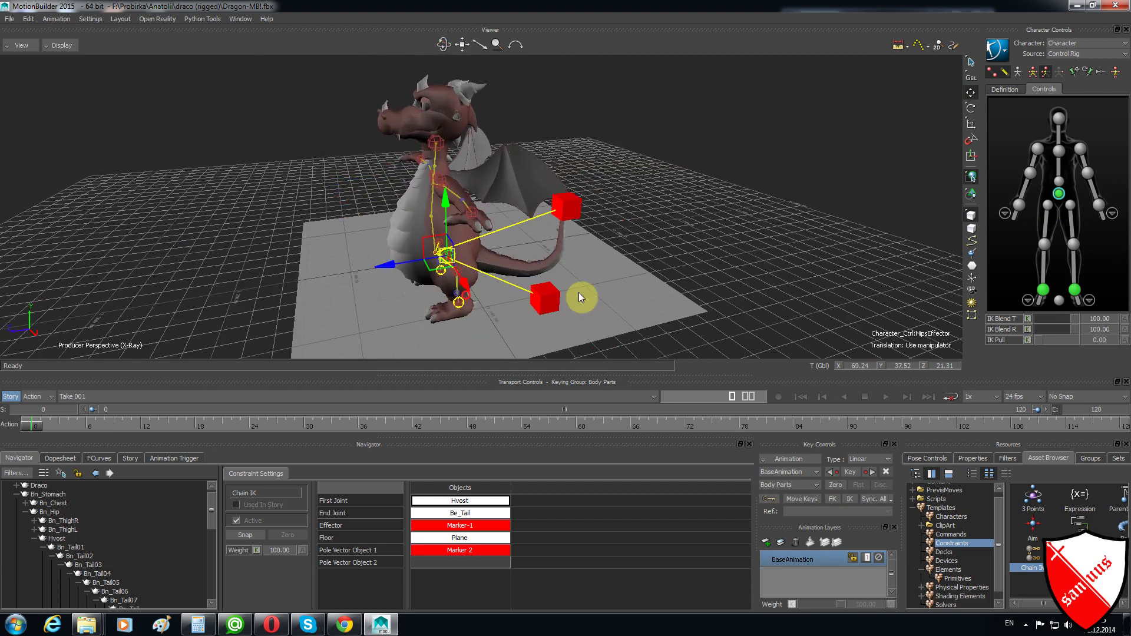
{"action": "left_click", "coordinate": [547, 211]}
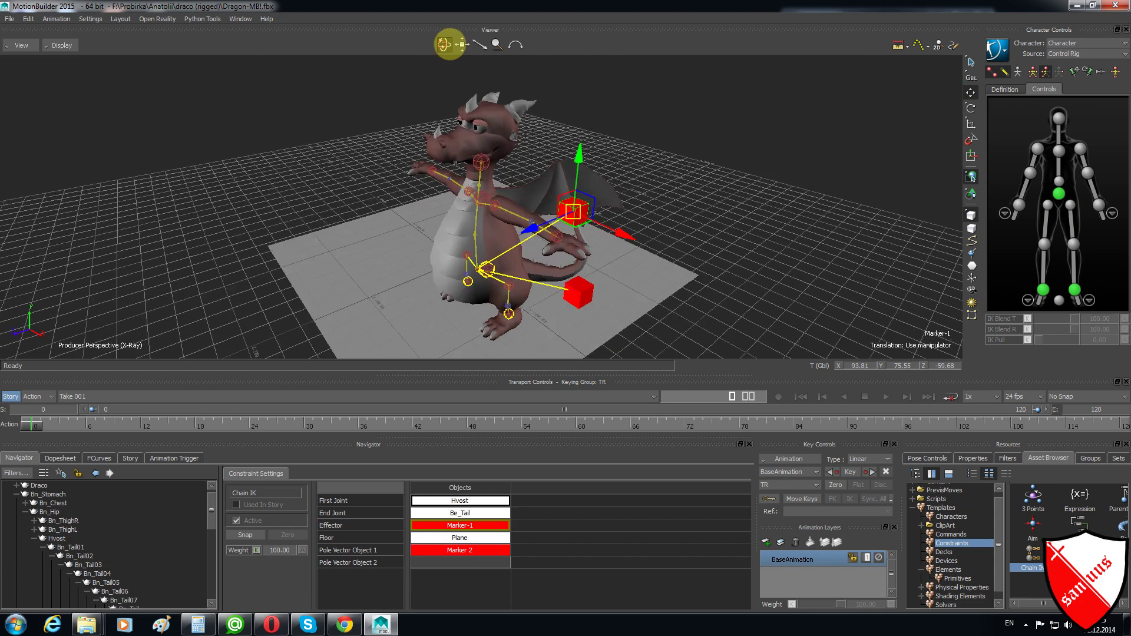